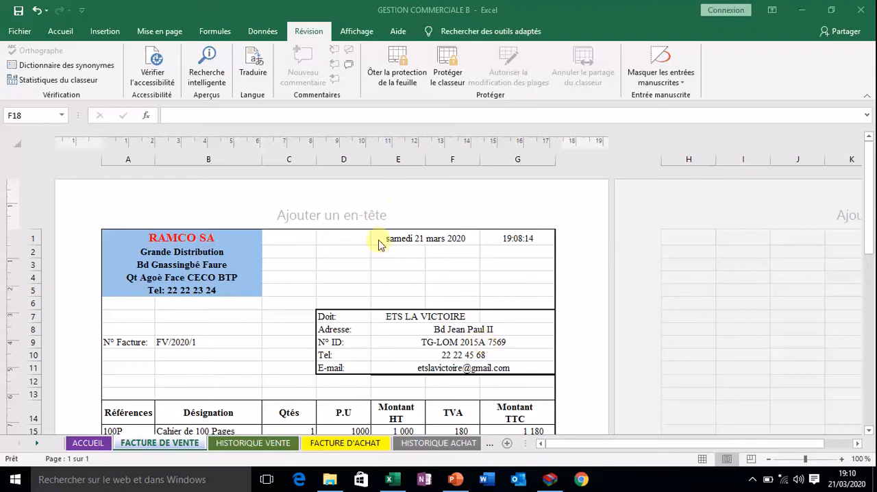
Look over the sales invoice's date cell, customer block and item rows to see how the sheet is laid out.
scroll(326, 295, down, 3)
scroll(319, 280, up, 3)
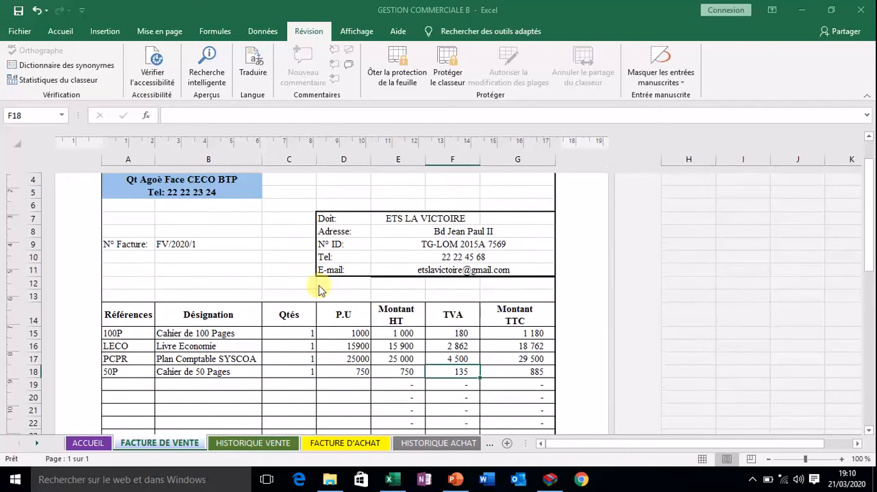
click(299, 251)
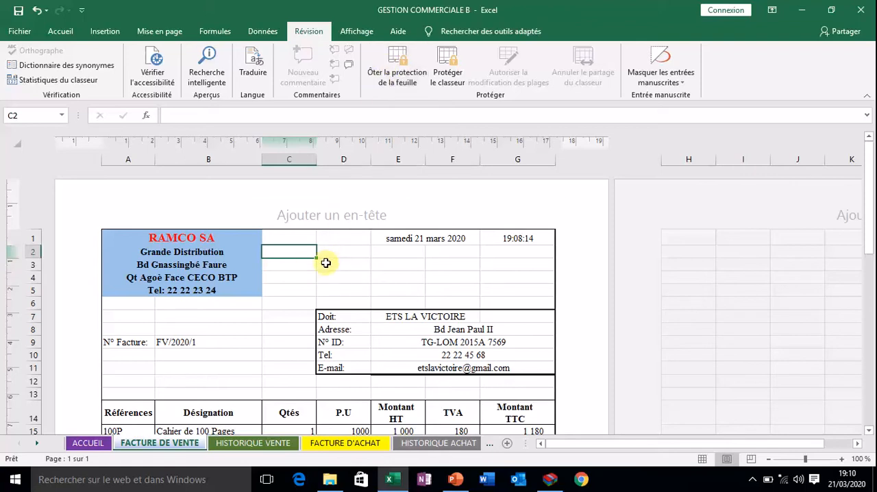
click(423, 239)
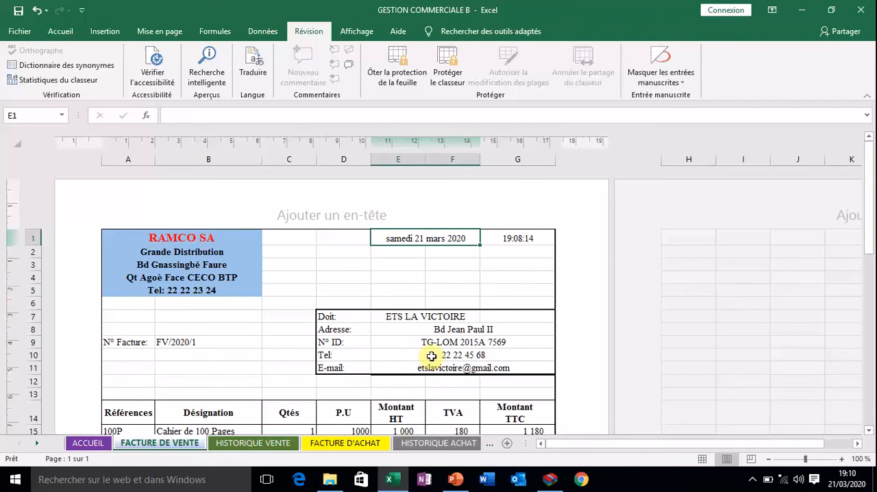
scroll(431, 355, down, 2)
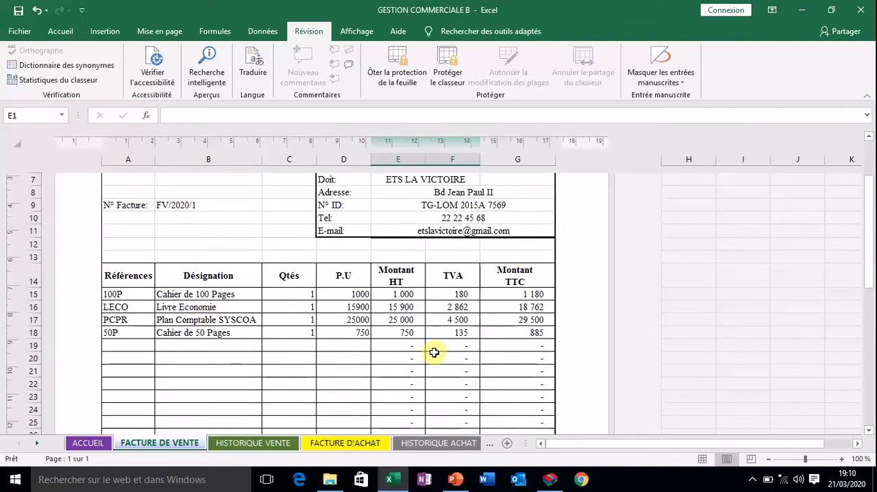
scroll(439, 346, down, 3)
click(441, 337)
scroll(445, 322, up, 3)
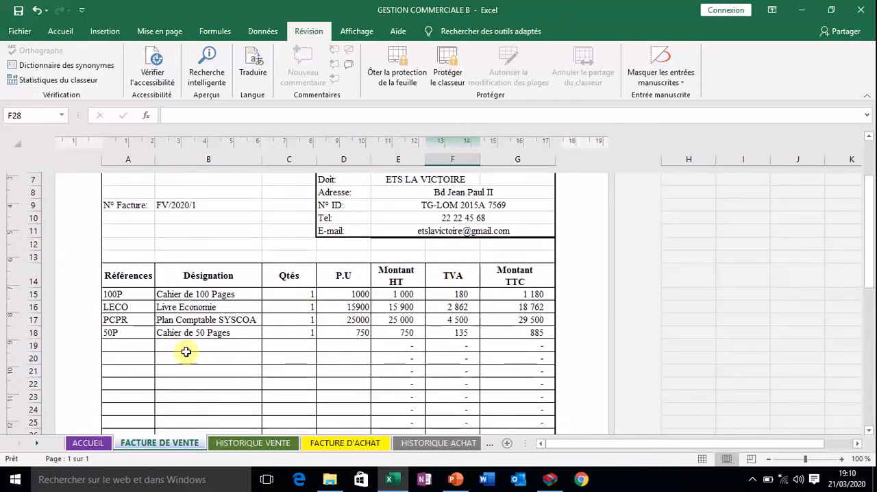
Choose reference 50P for the invoice line in cell A19.
click(142, 348)
click(159, 345)
click(136, 356)
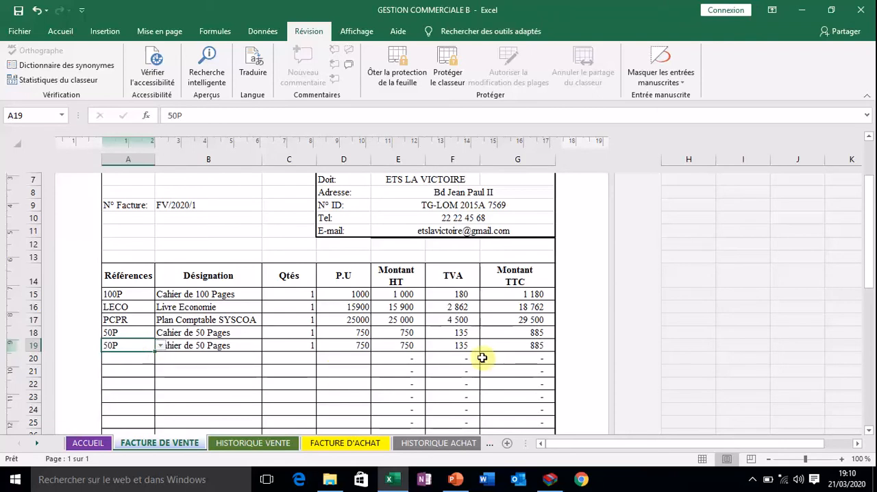
Check whether the date, customer address and customer ID cells in the invoice header show their formulas.
scroll(500, 343, up, 4)
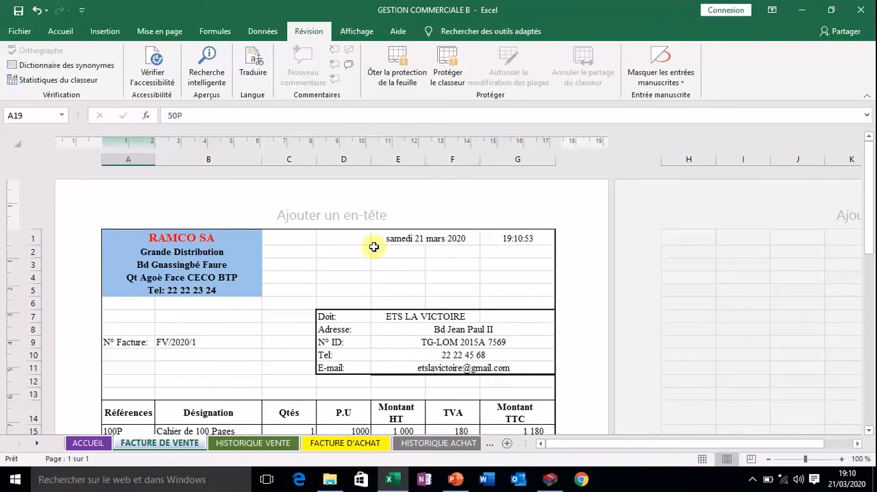
click(430, 239)
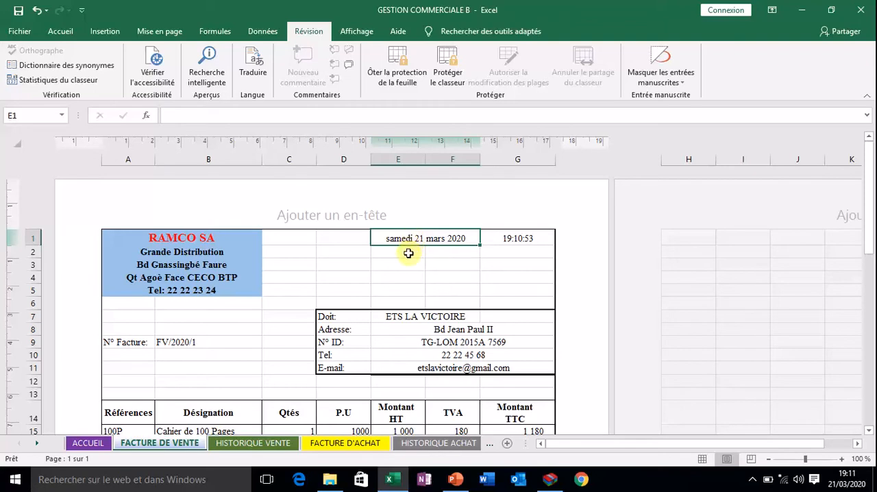
click(435, 330)
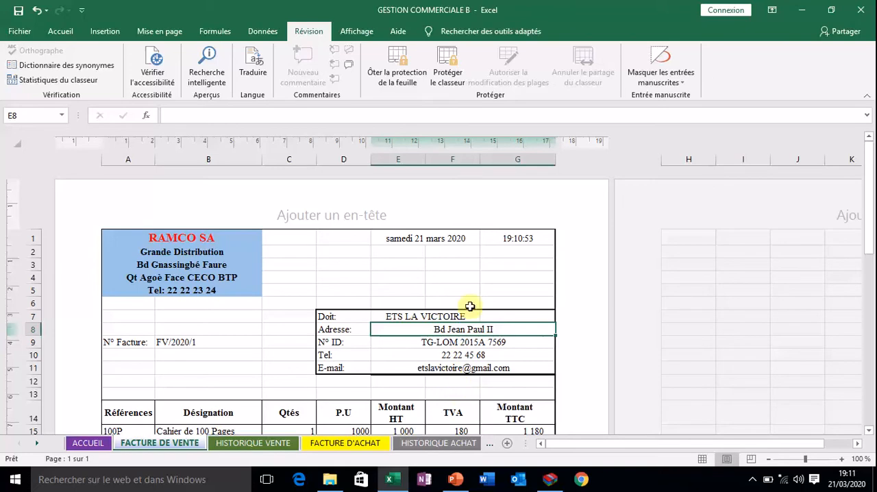
scroll(453, 344, down, 1)
scroll(453, 344, up, 1)
click(453, 345)
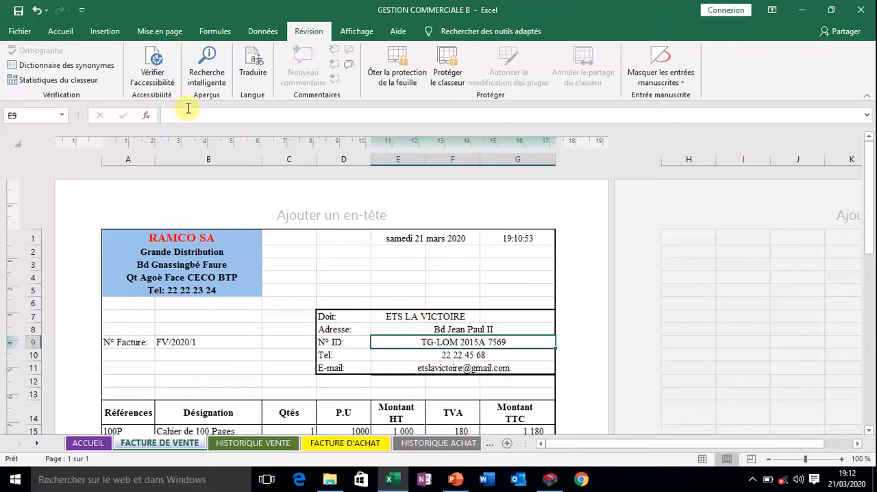
click(439, 329)
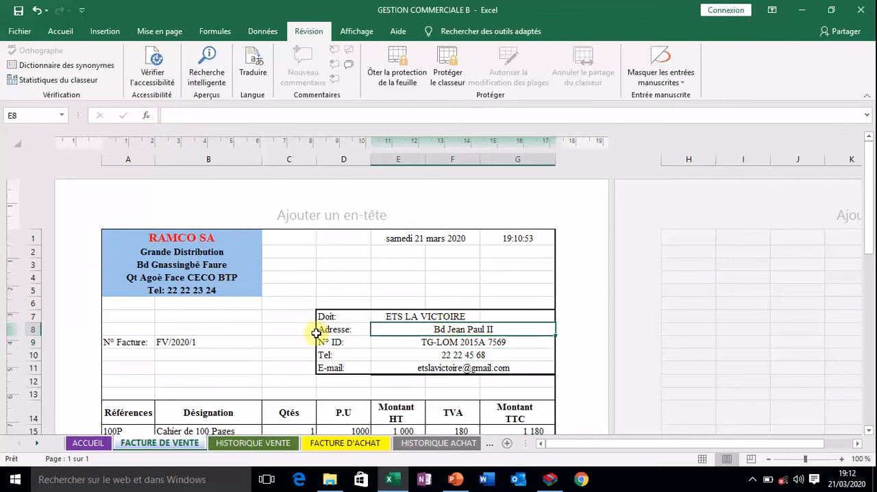
Check whether the Montant TTC and Montant HT cells in the item rows show their formulas.
scroll(377, 360, down, 4)
click(526, 293)
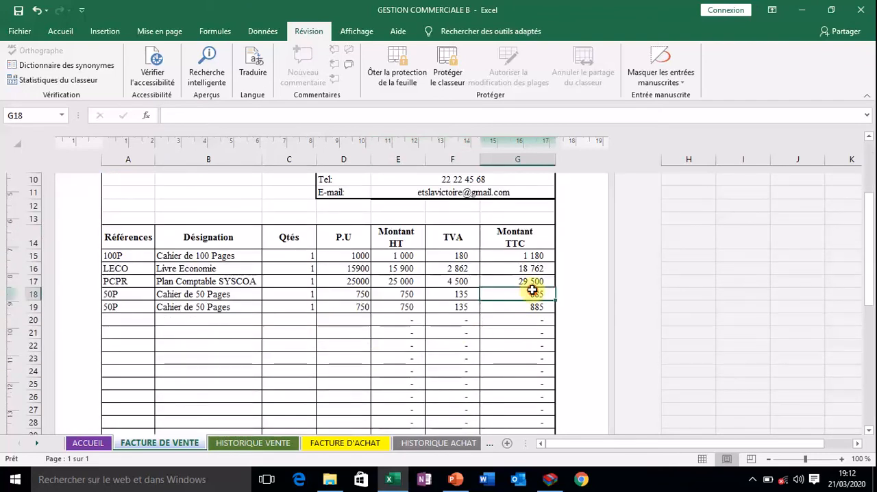
click(528, 279)
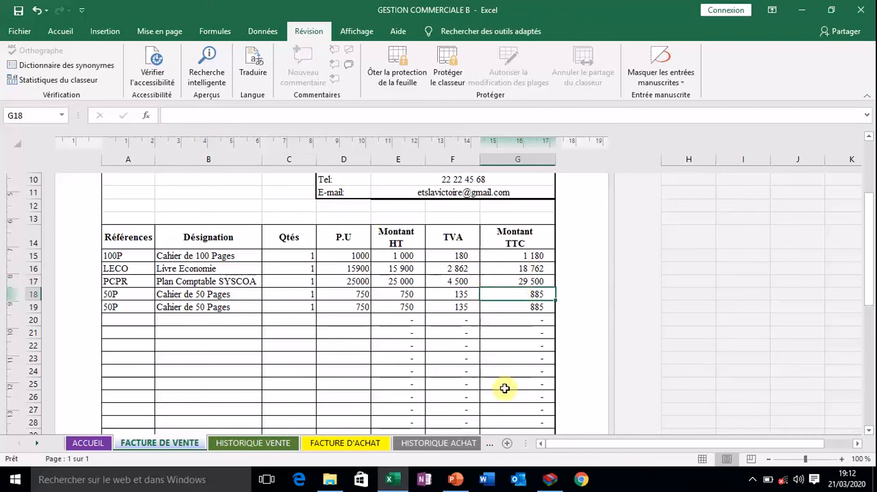
click(415, 357)
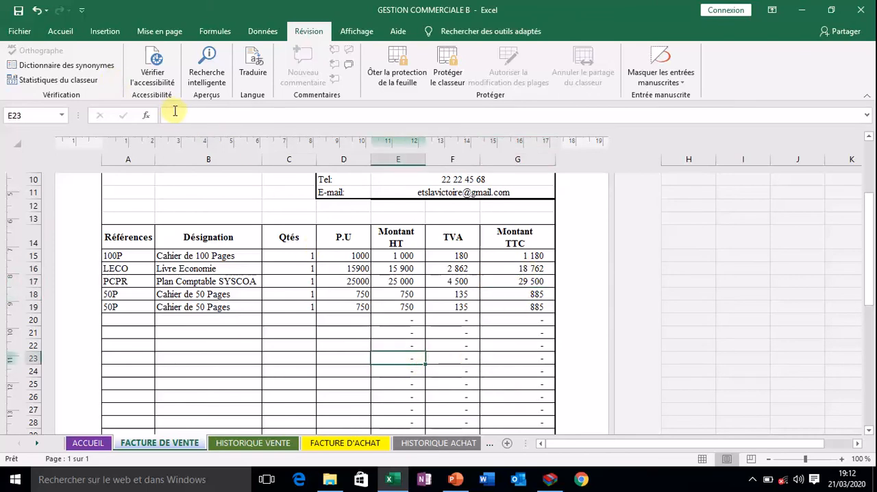
Try to edit the protected Montant Total TTC cell G47 in the invoice totals.
scroll(433, 381, down, 1)
scroll(433, 381, down, 9)
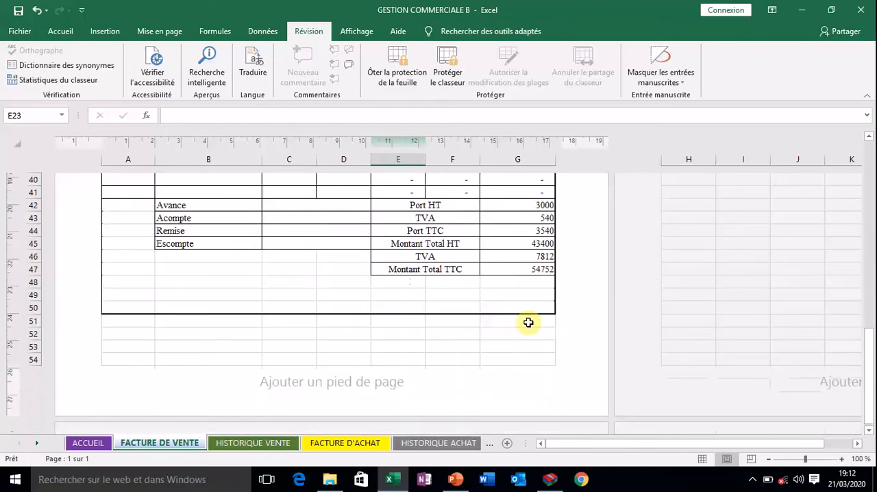
click(525, 269)
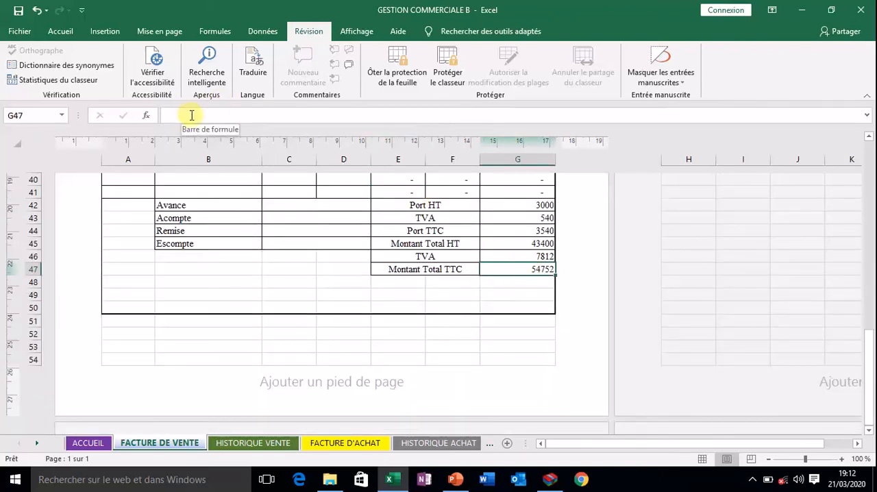
double_click(501, 268)
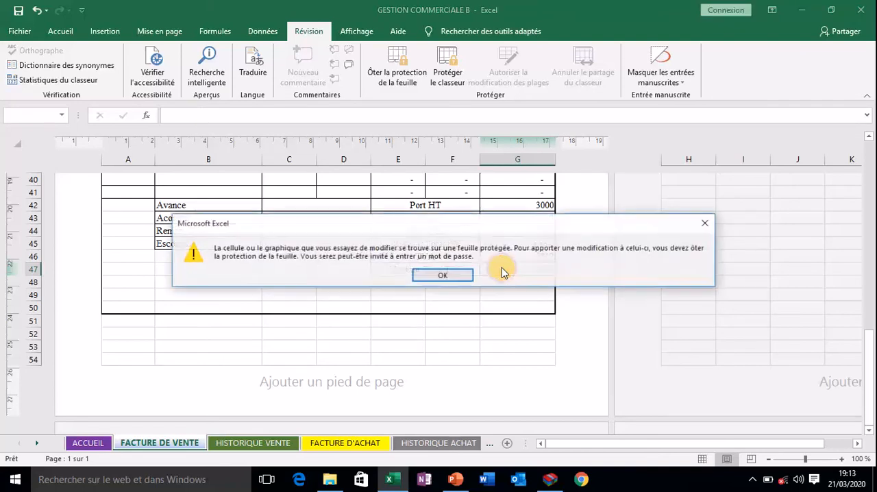
click(442, 275)
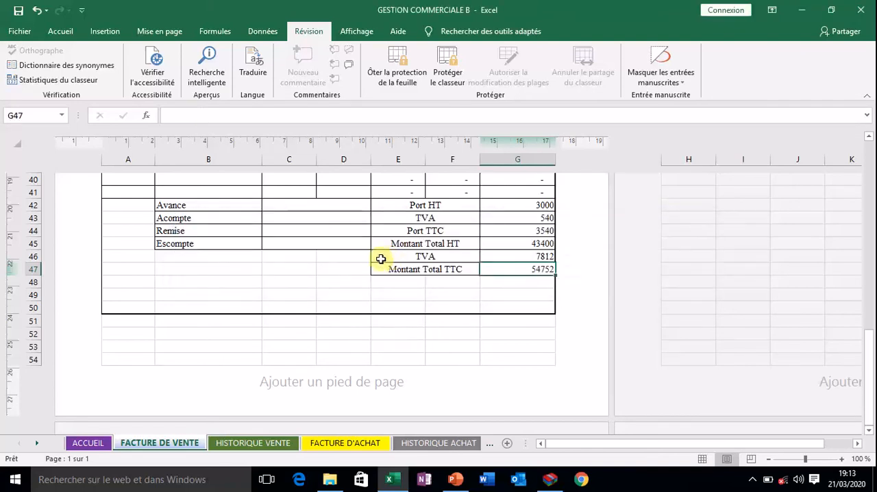
Enter UUU in the empty cell D3 as a test, and clear it again.
scroll(325, 253, up, 14)
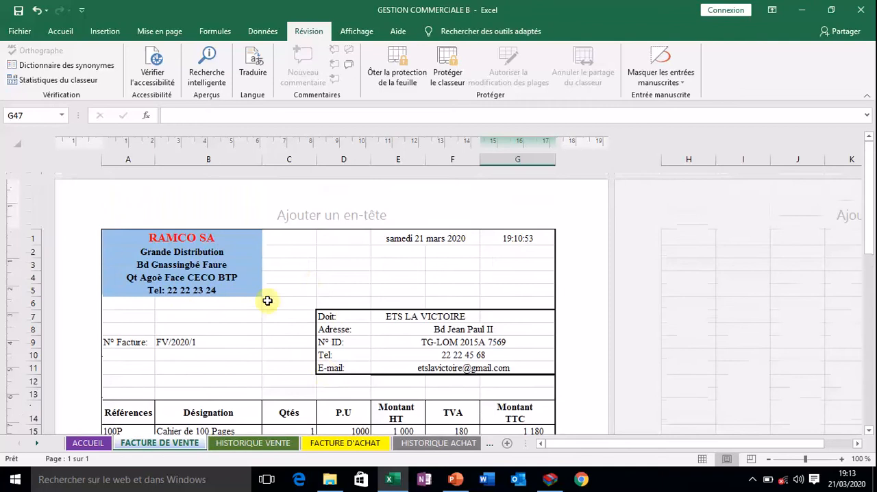
click(335, 266)
double_click(336, 265)
text(UUU)
key(Return)
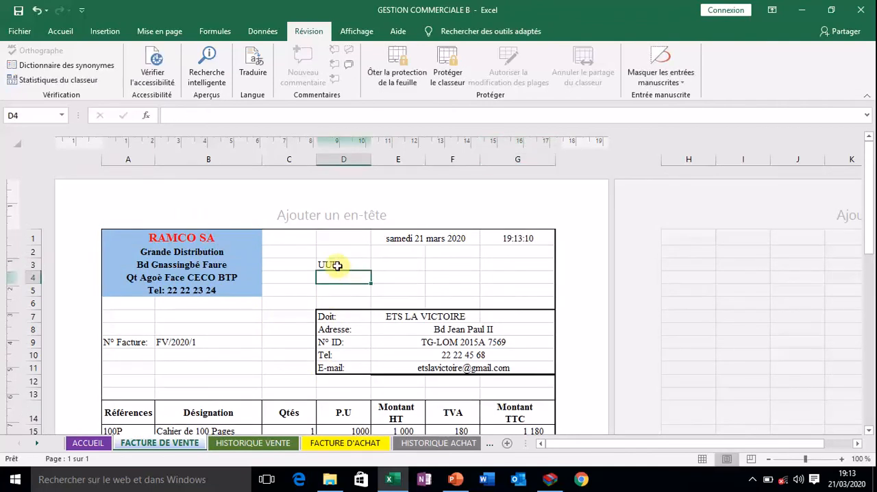
click(343, 263)
key(BackSpace)
key(Return)
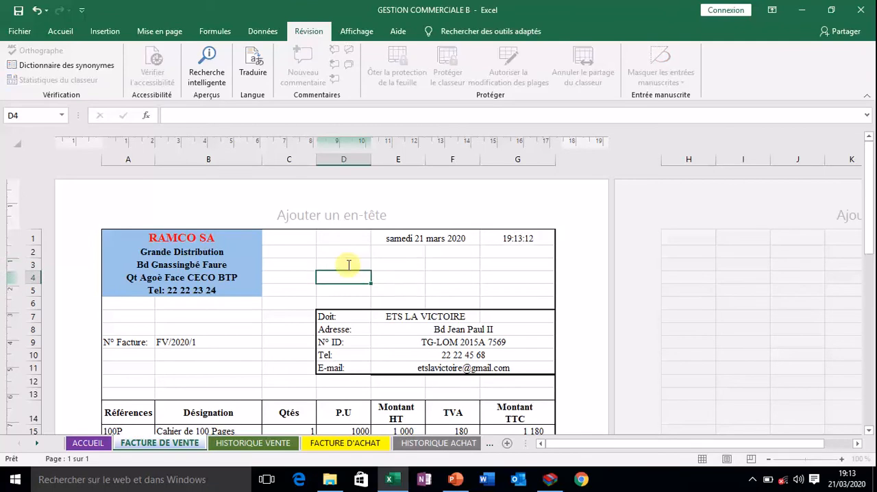
Try to edit the customer's address cell E8 in the invoice header.
click(426, 332)
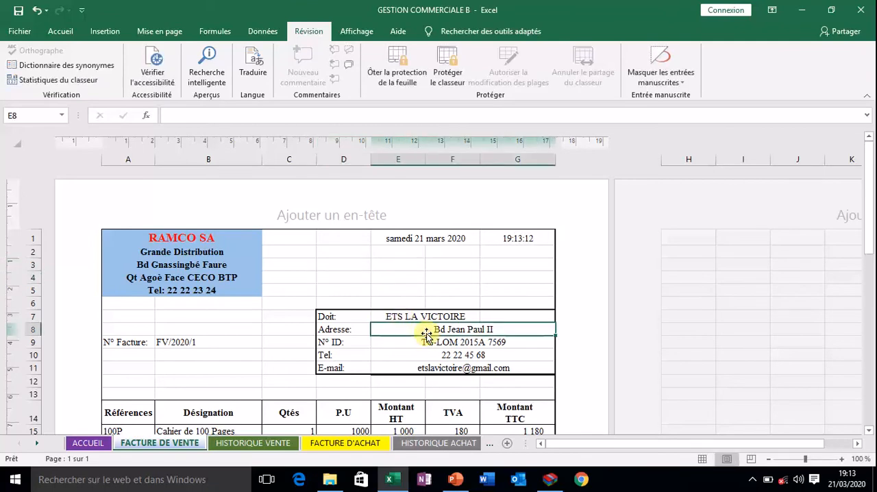
double_click(426, 331)
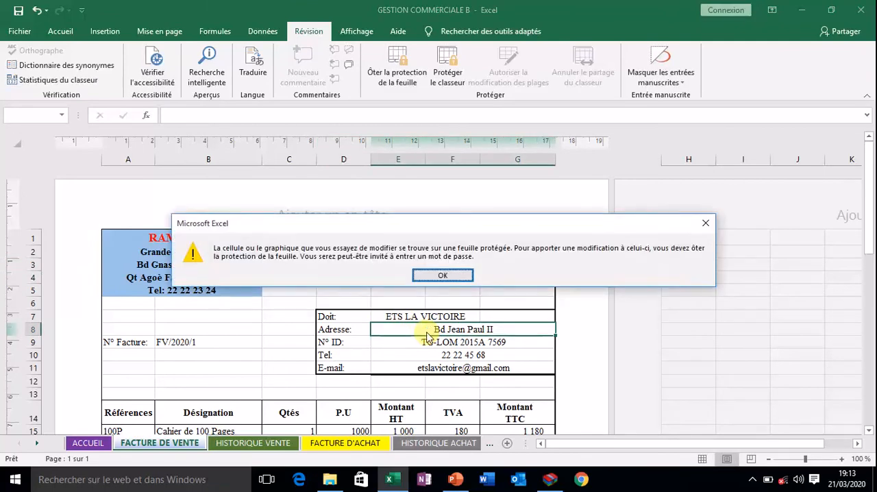
key(Return)
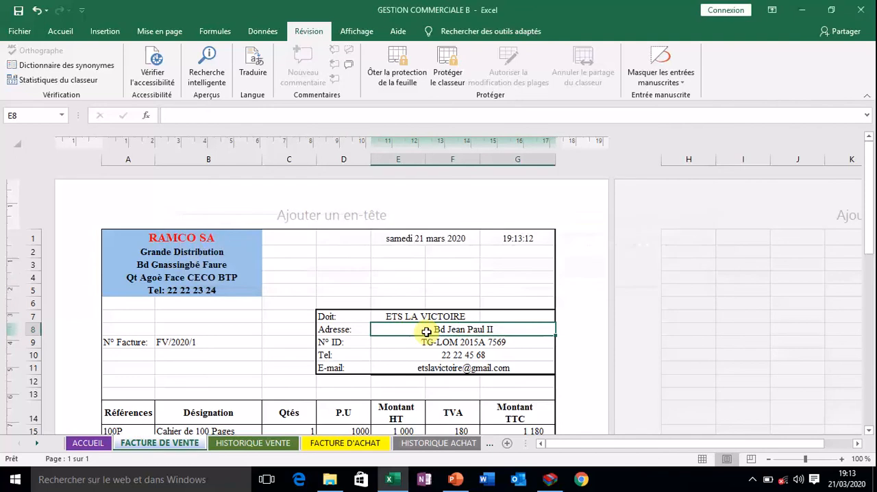
Try to remove the sheet protection of FACTURE DE VENTE by entering a sheet password.
click(355, 277)
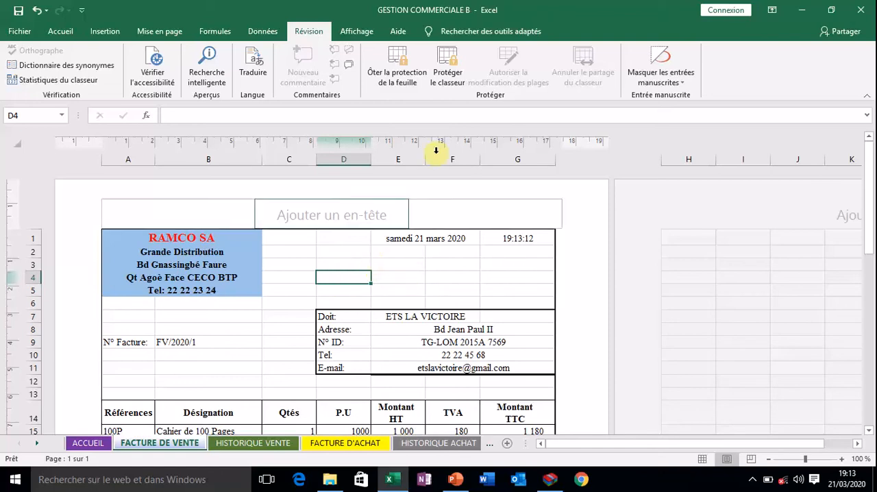
click(396, 68)
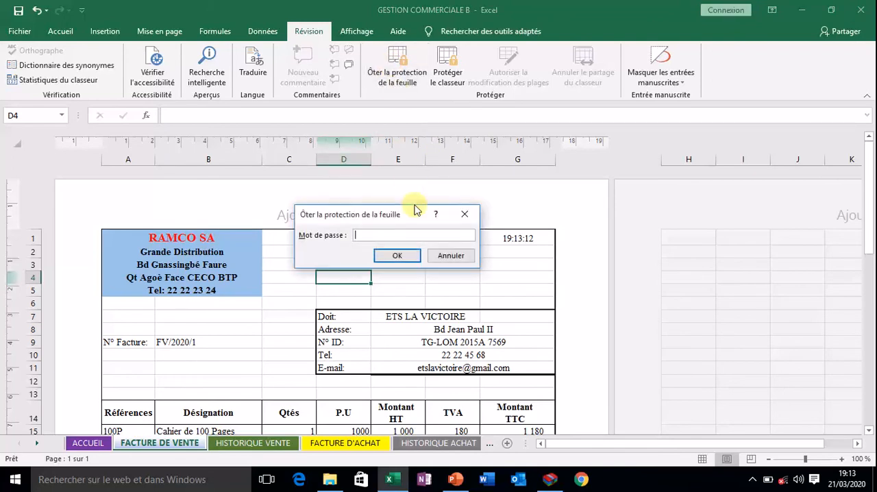
click(400, 255)
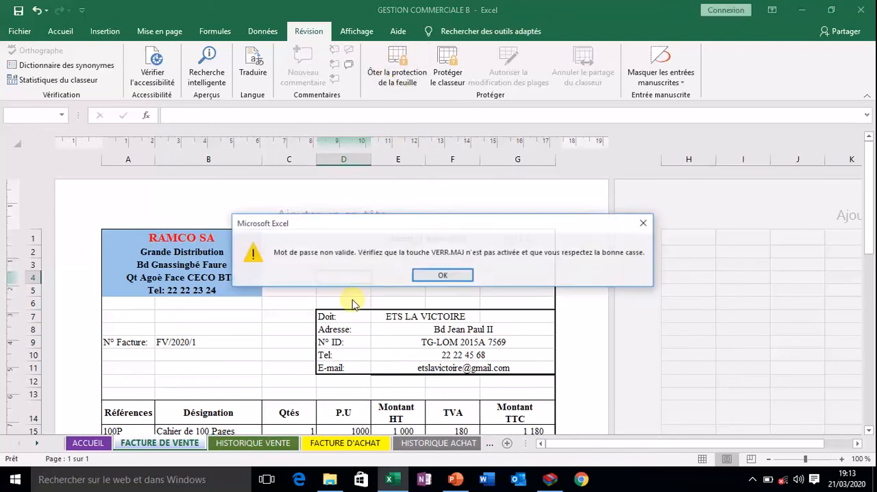
click(438, 276)
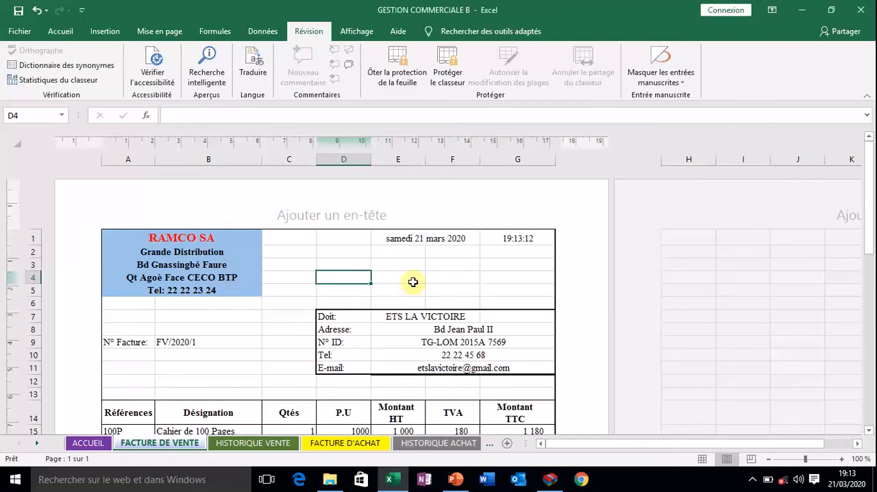
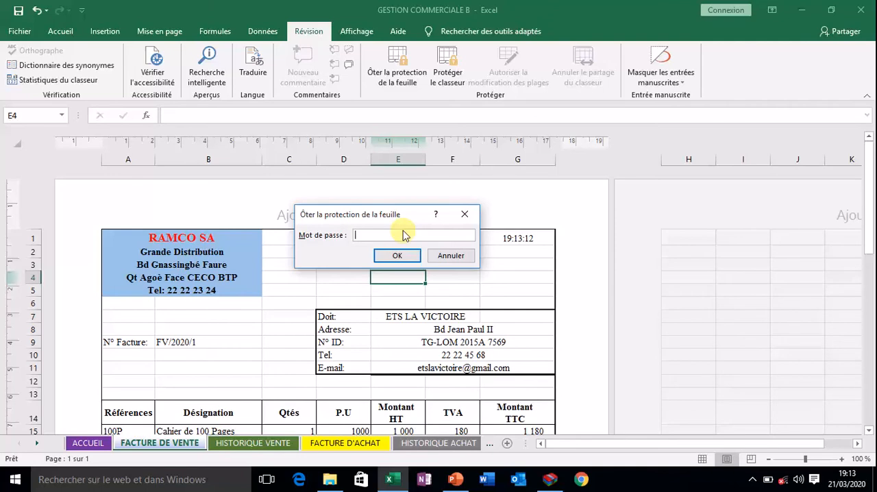
click(449, 254)
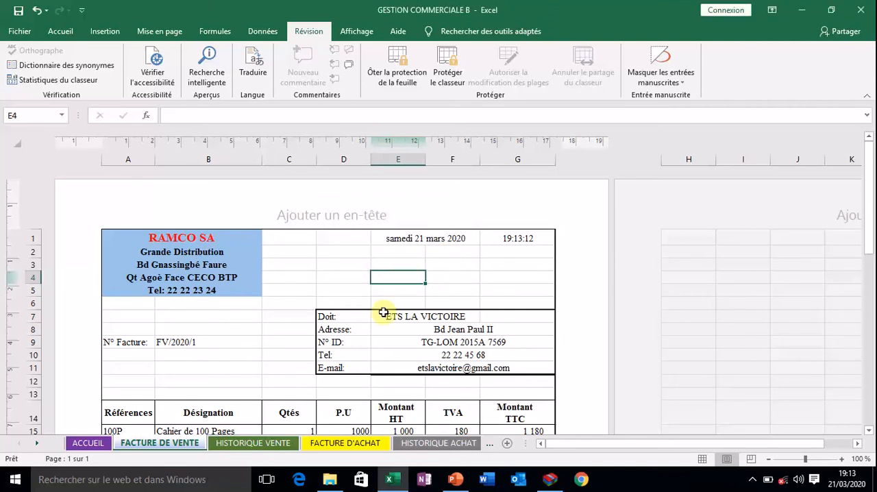
scroll(458, 353, down, 3)
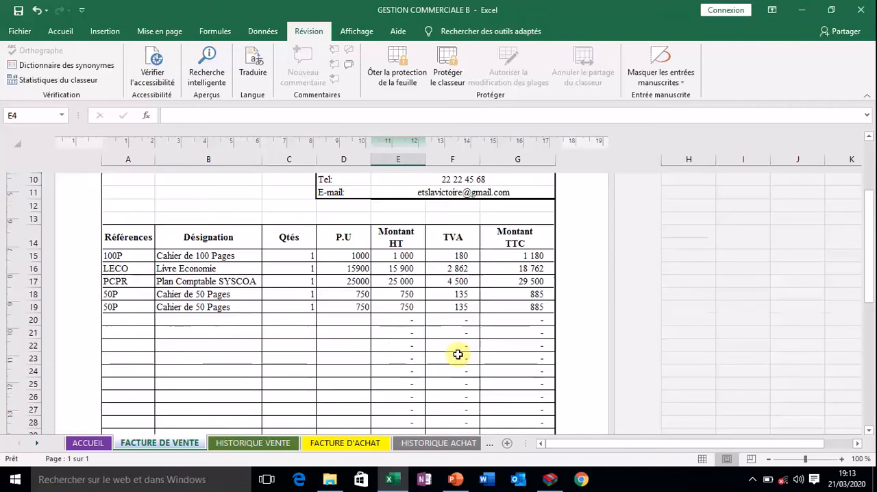
scroll(456, 346, up, 3)
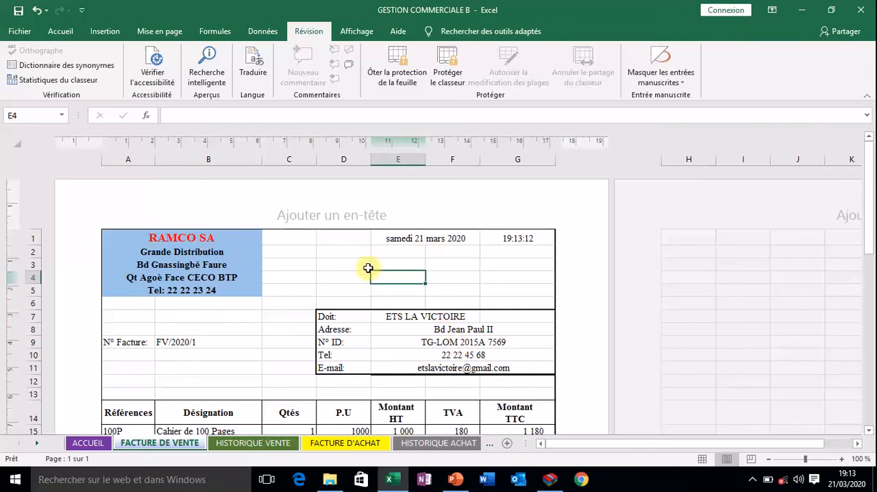
click(254, 304)
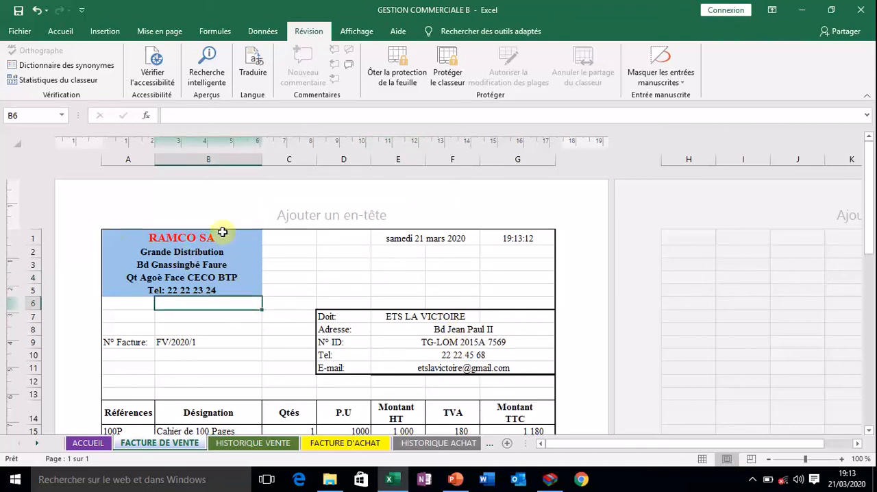
Remove the sheet protection of FACTURE DE VENTE by entering the sheet password.
click(397, 65)
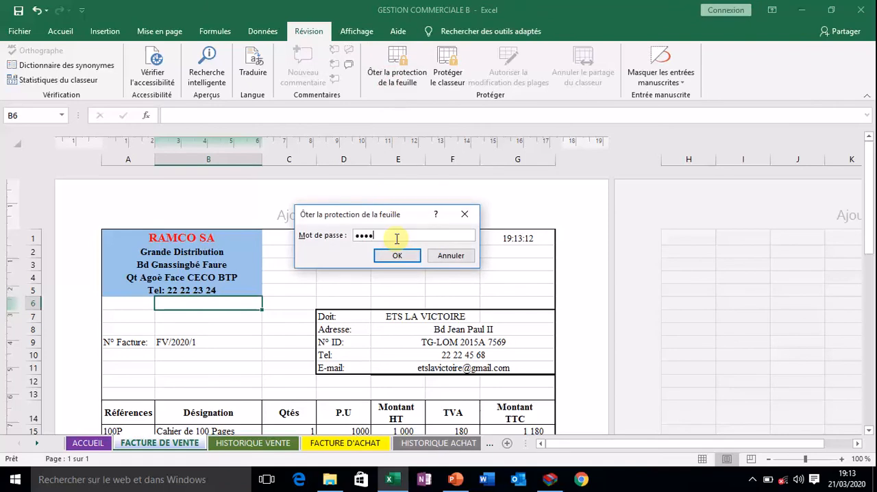
key(Return)
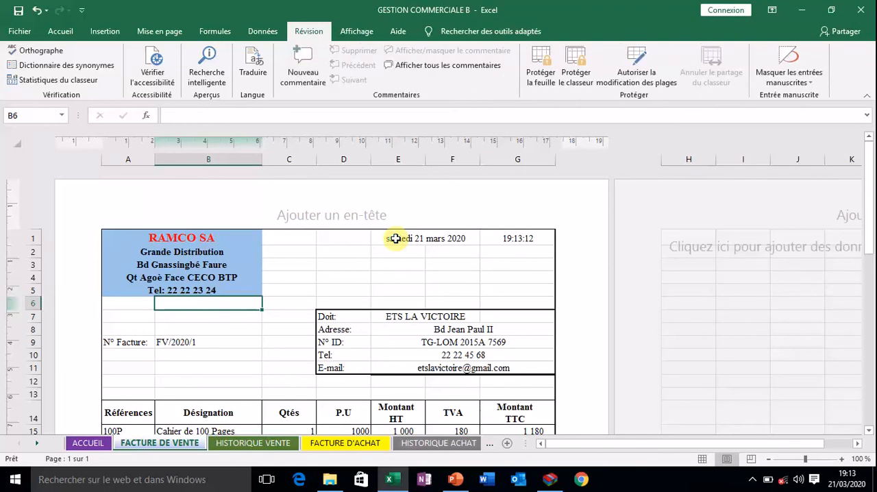
click(395, 291)
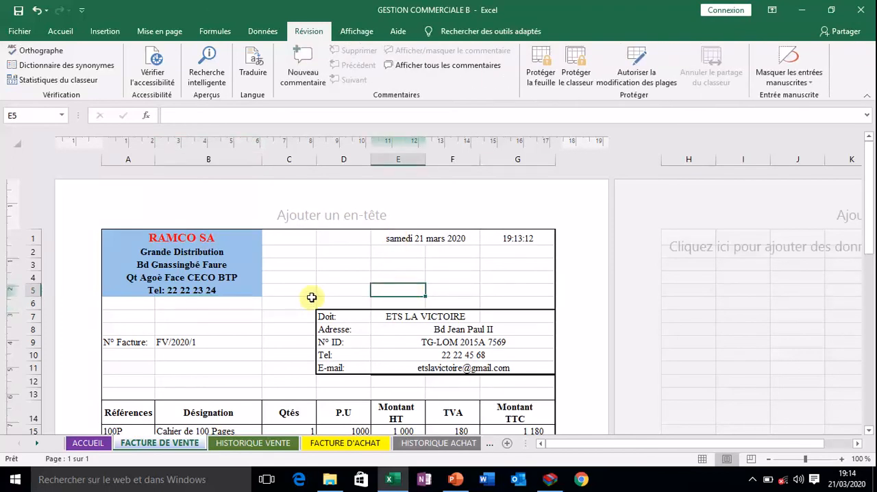
Turn off both the Verrouillée and Masquée protection attributes for all cells of the FACTURE DE VENTE sheet.
scroll(233, 305, down, 3)
scroll(232, 306, up, 3)
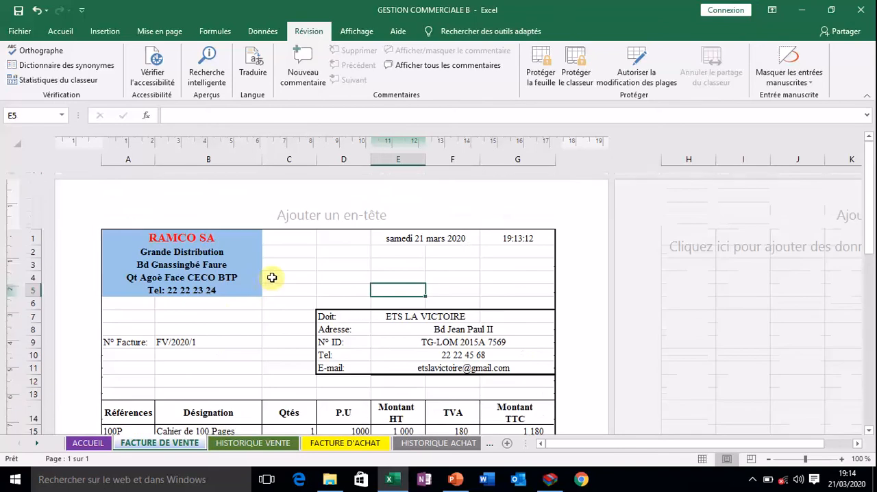
click(19, 143)
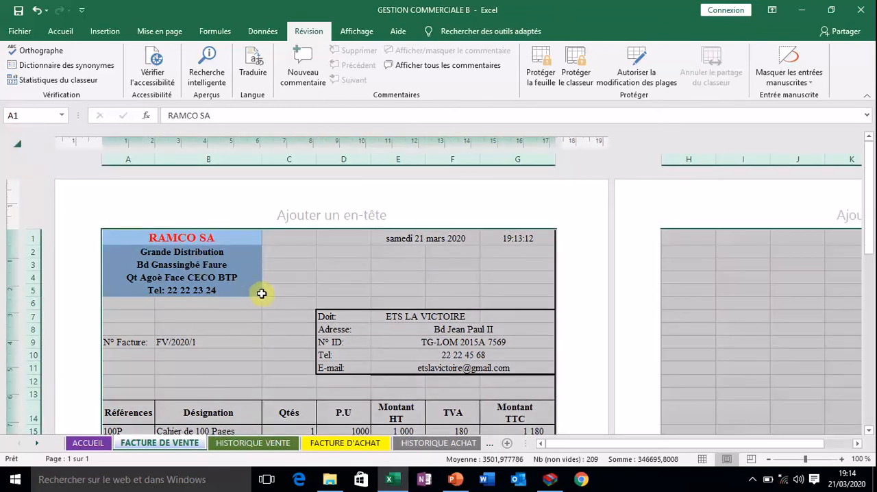
scroll(272, 313, down, 3)
scroll(272, 204, up, 3)
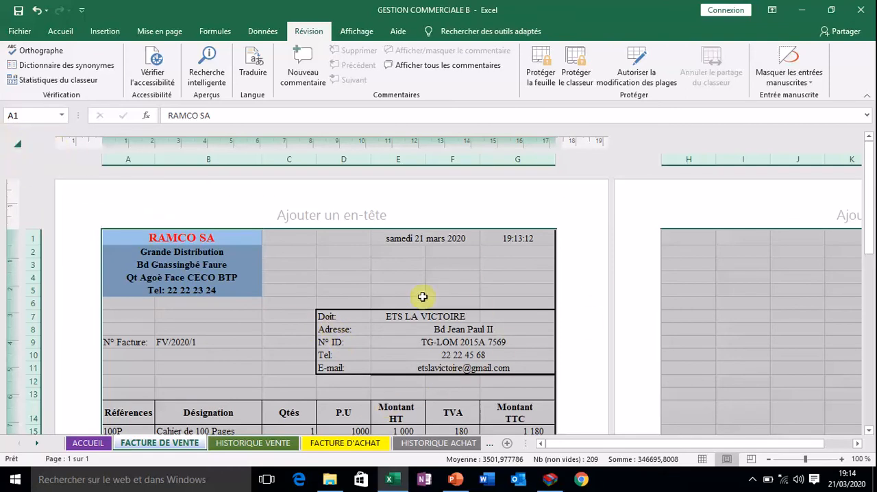
scroll(411, 366, down, 3)
scroll(411, 366, up, 3)
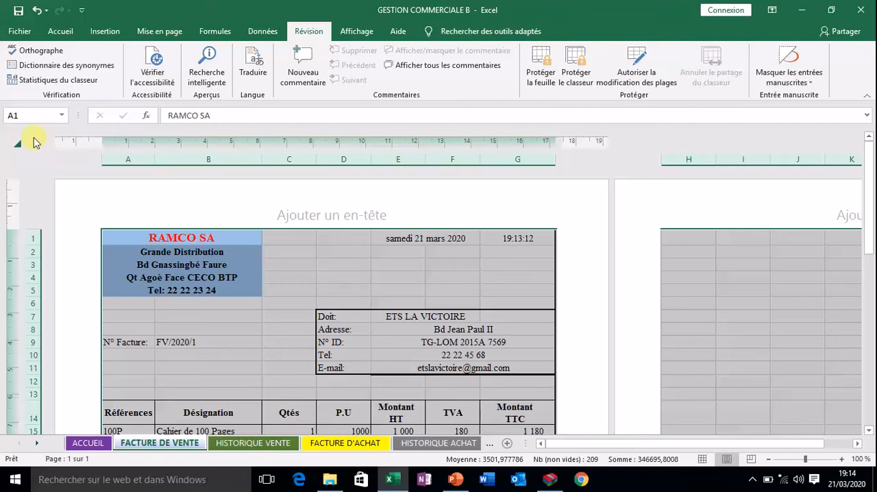
right_click(314, 268)
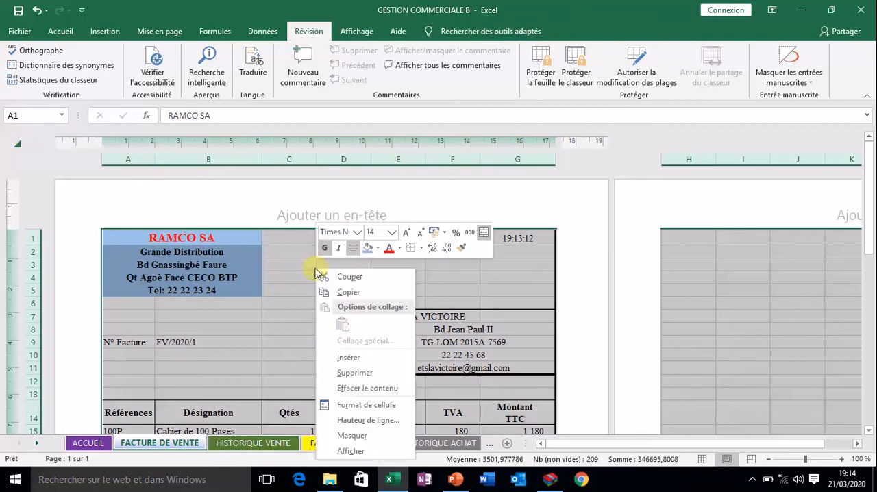
click(345, 406)
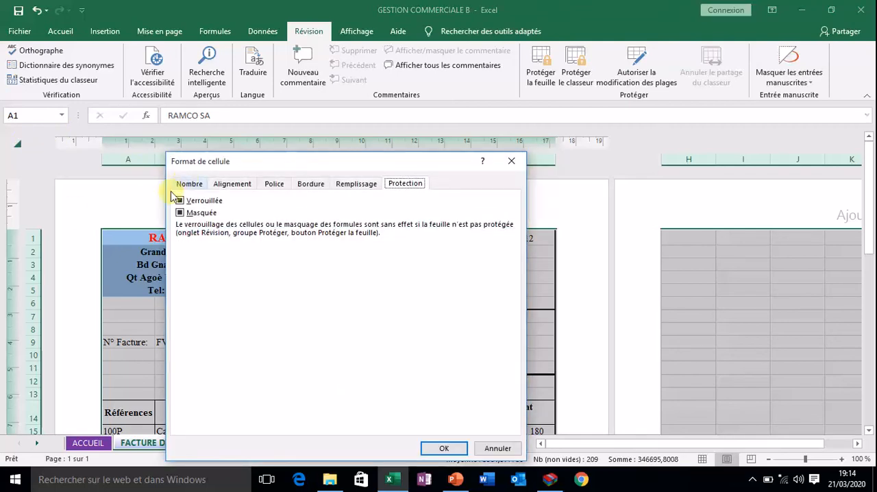
click(181, 202)
click(182, 202)
click(179, 213)
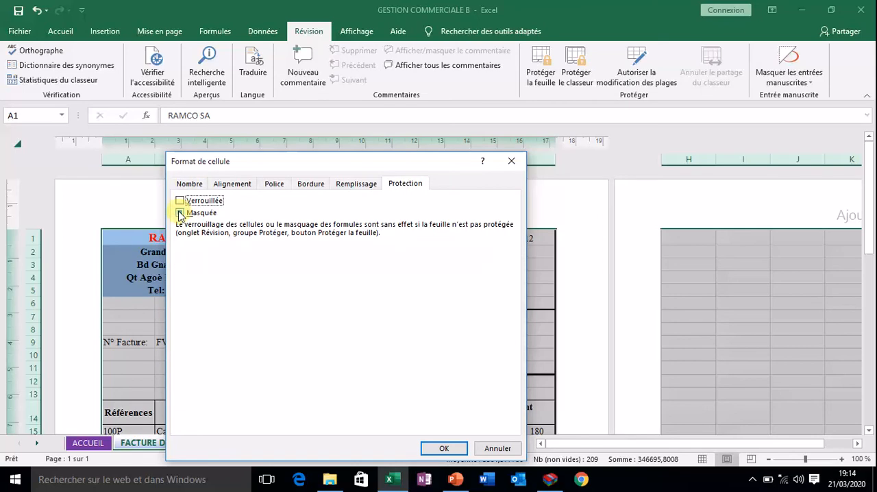
click(182, 215)
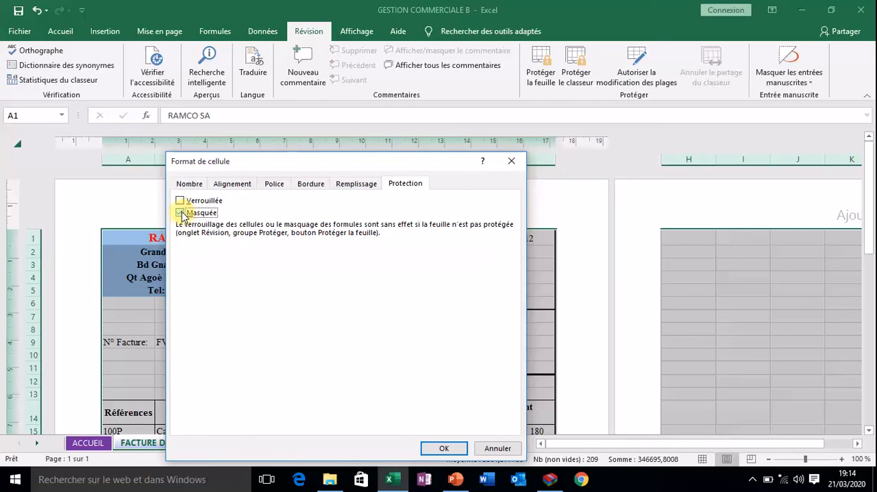
click(181, 214)
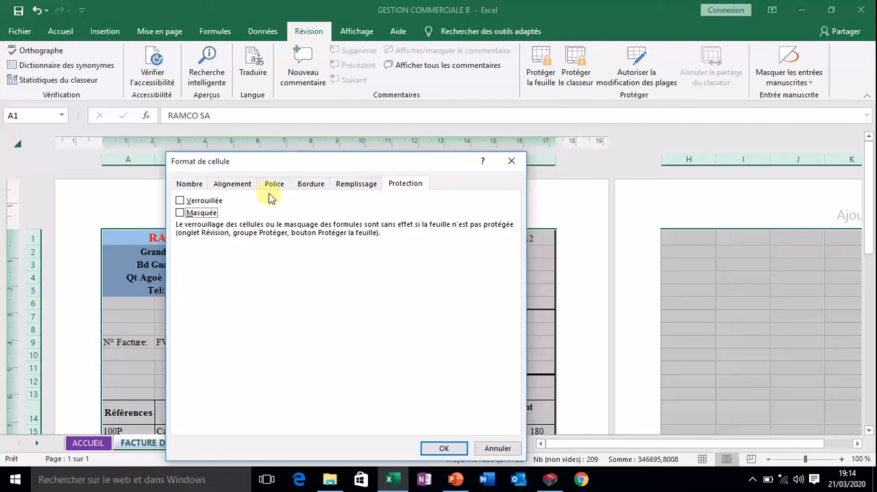
click(189, 183)
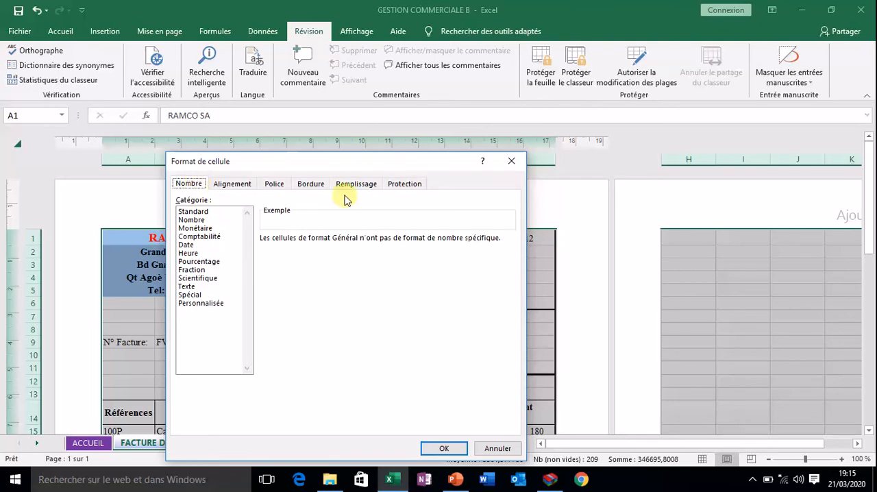
click(404, 183)
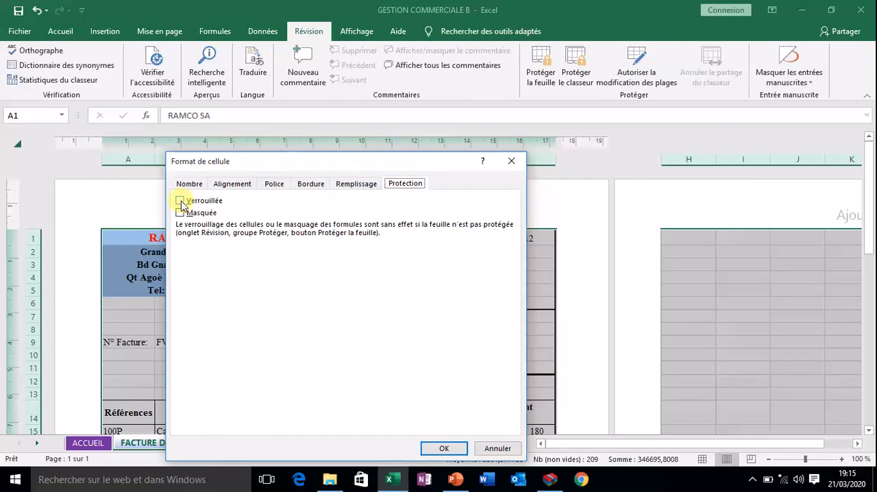
click(449, 447)
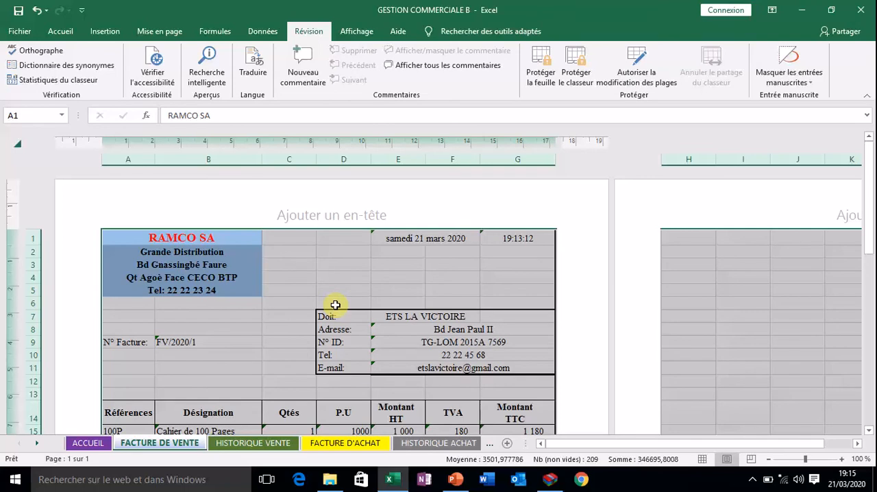
Select all formula cells on the sheet with Atteindre, including Nombres, Texte, Valeurs logiques and Erreurs, and review the selection down to the totals.
key(F5)
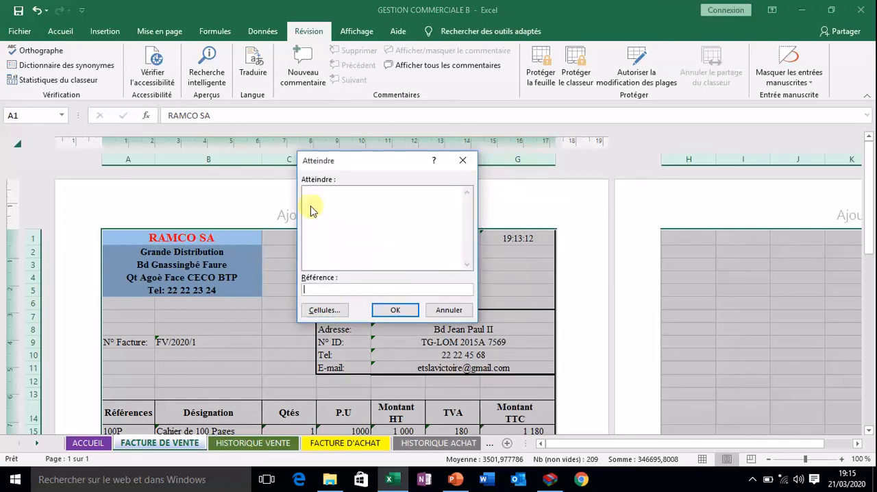
click(324, 312)
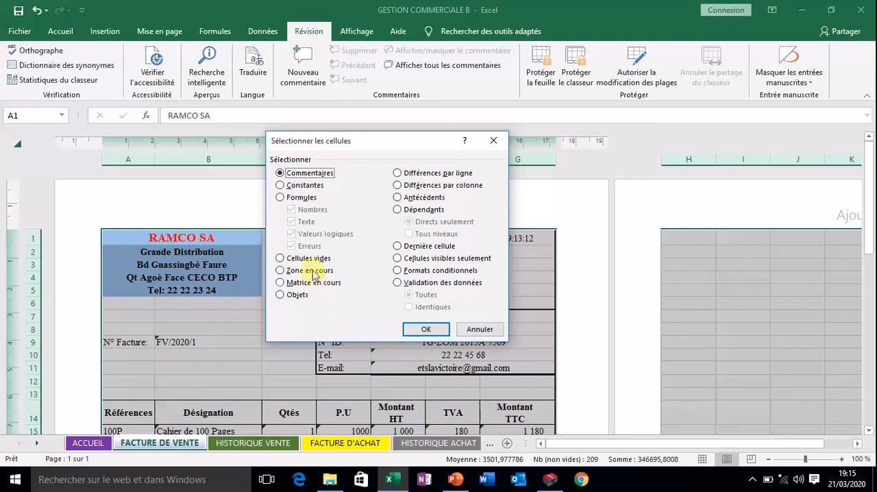
click(279, 198)
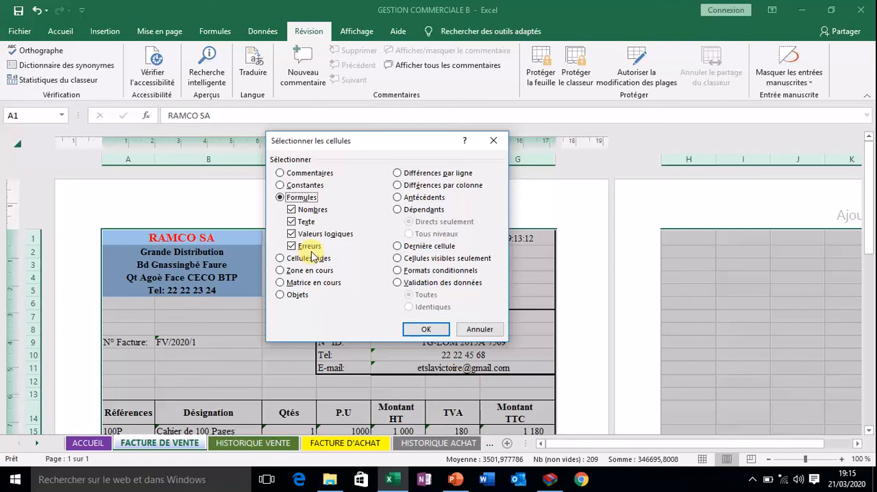
click(425, 329)
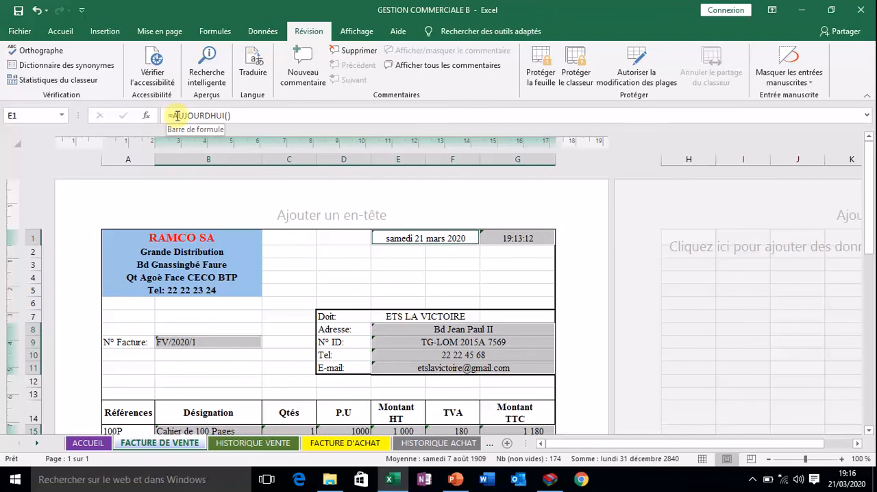
scroll(390, 343, down, 5)
scroll(389, 343, down, 8)
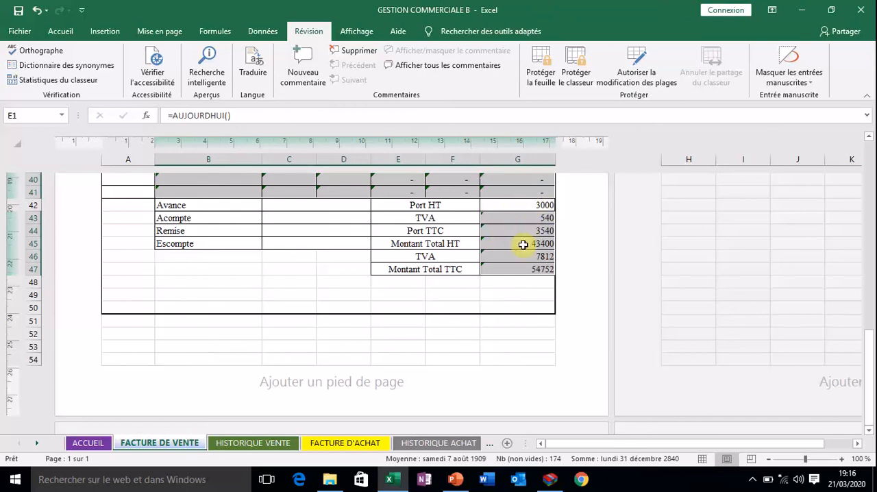
scroll(516, 265, up, 8)
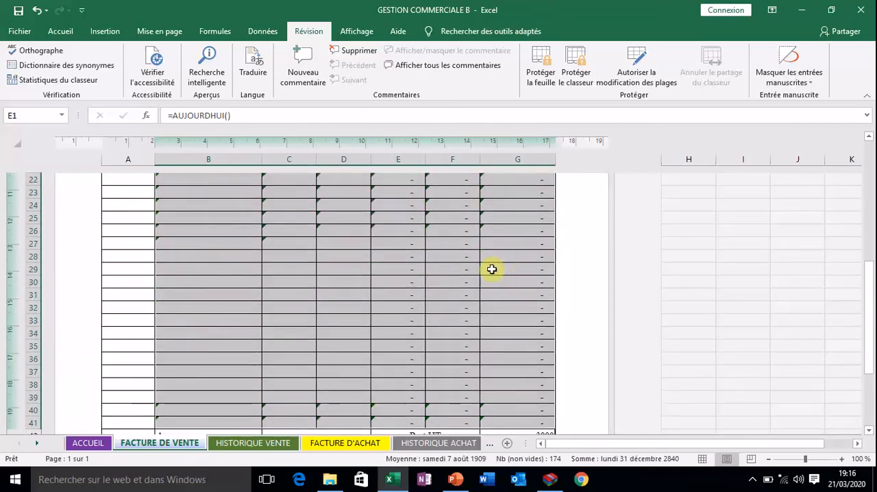
Set the selected formula cells to Verrouillée and Masquée in their cell format, and deselect them.
right_click(286, 231)
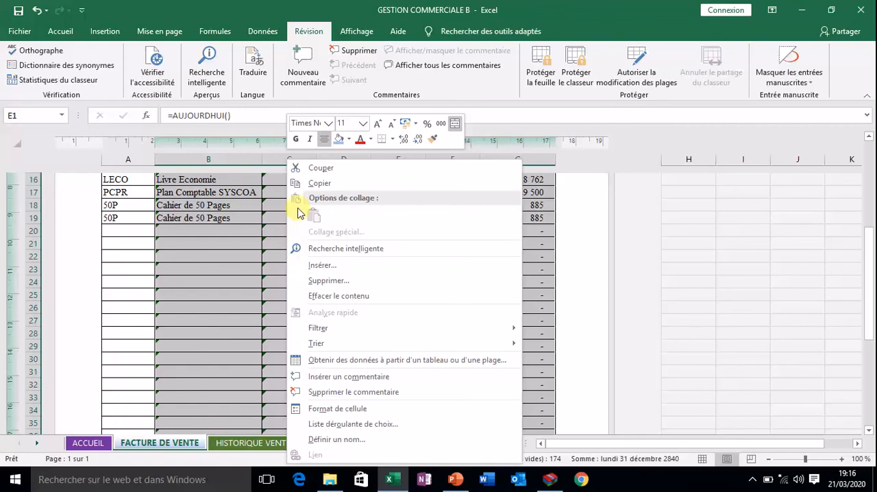
click(336, 407)
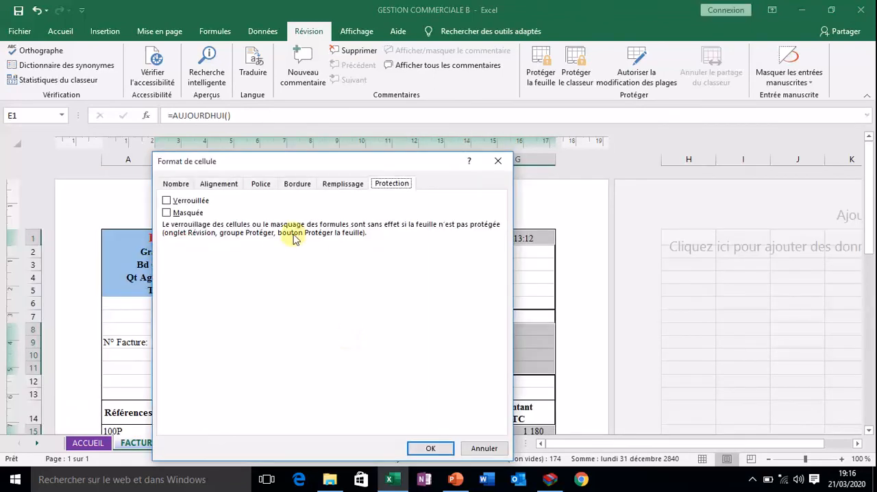
drag(304, 162, 376, 143)
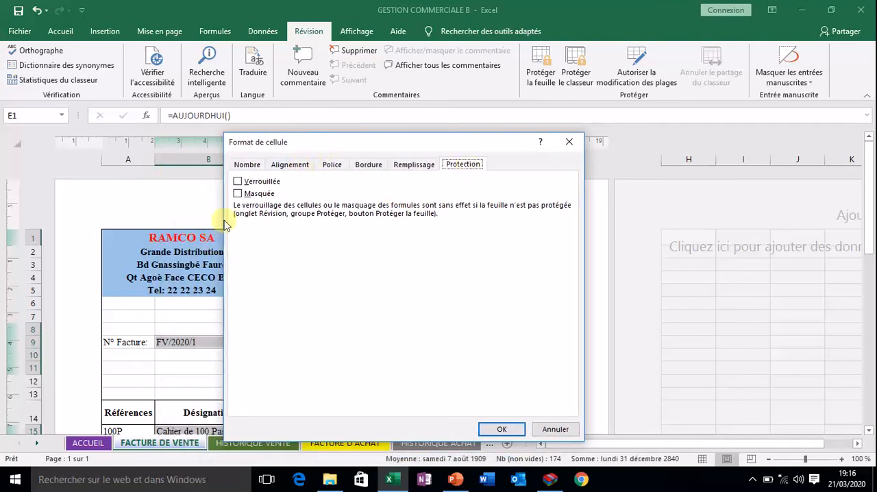
click(239, 184)
click(240, 185)
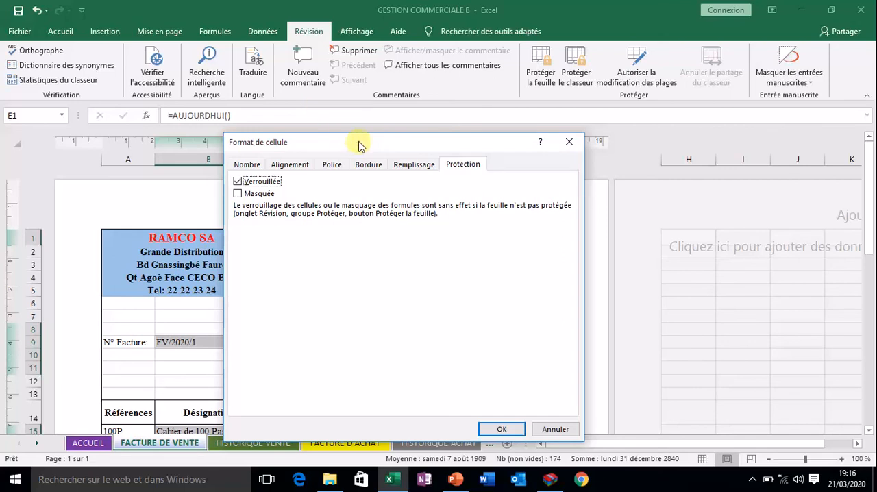
drag(359, 147, 731, 152)
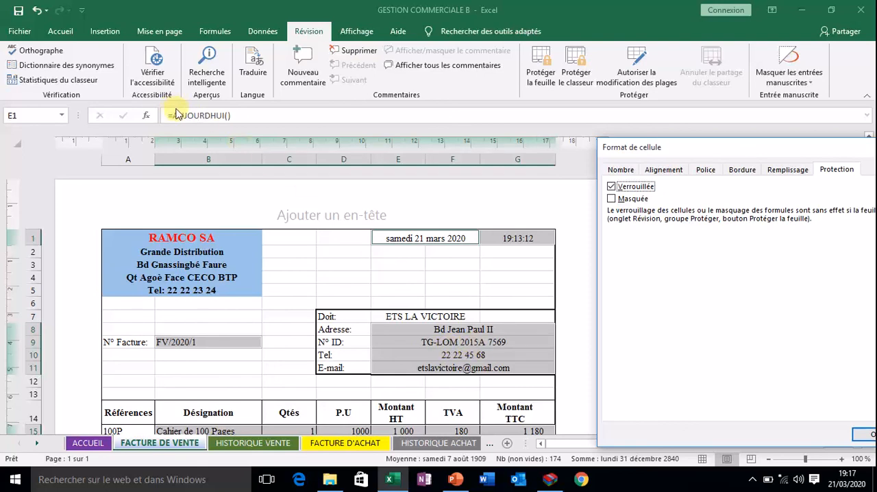
click(611, 199)
drag(689, 150, 404, 81)
click(569, 364)
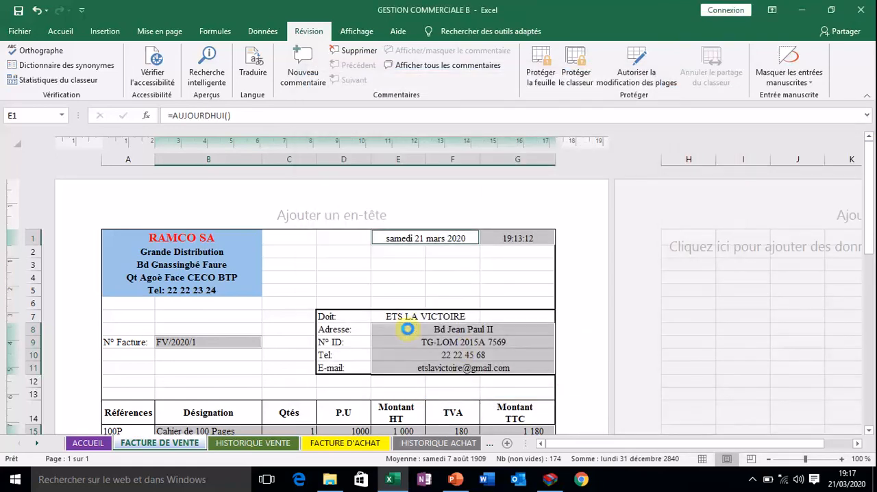
click(401, 281)
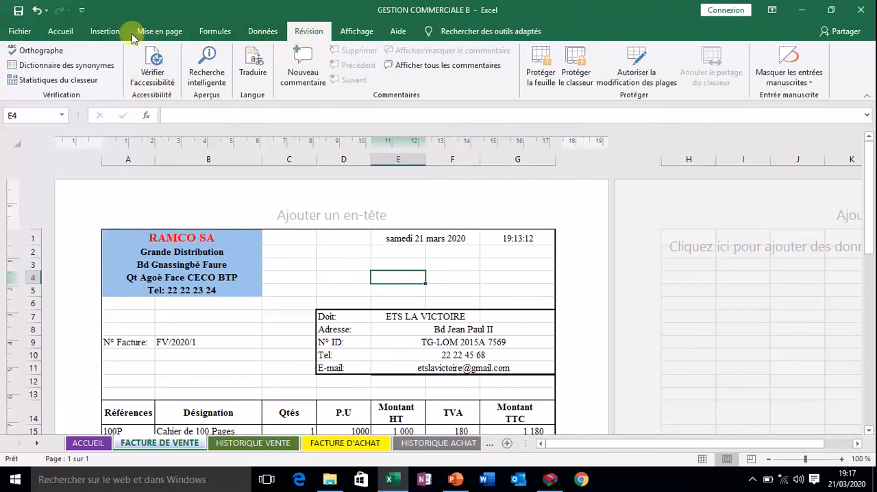
Protect the FACTURE DE VENTE sheet with a password, keeping the default user permissions, and confirm the sheet password.
click(60, 34)
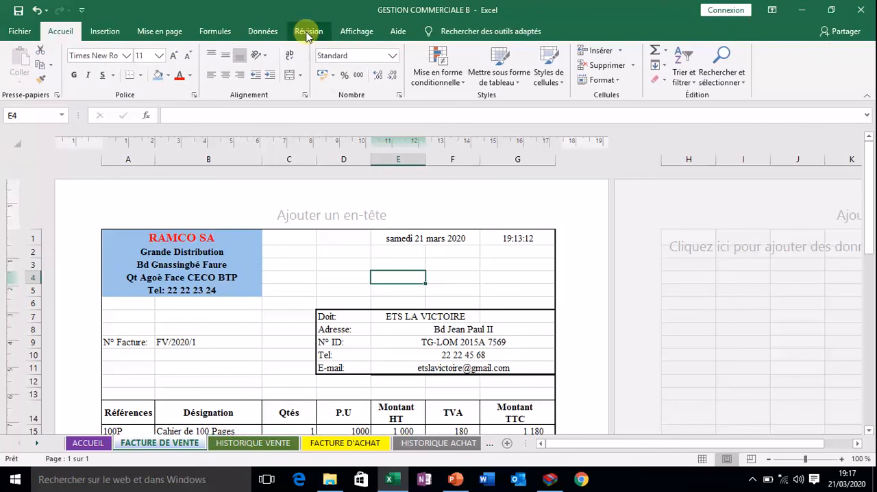
click(307, 34)
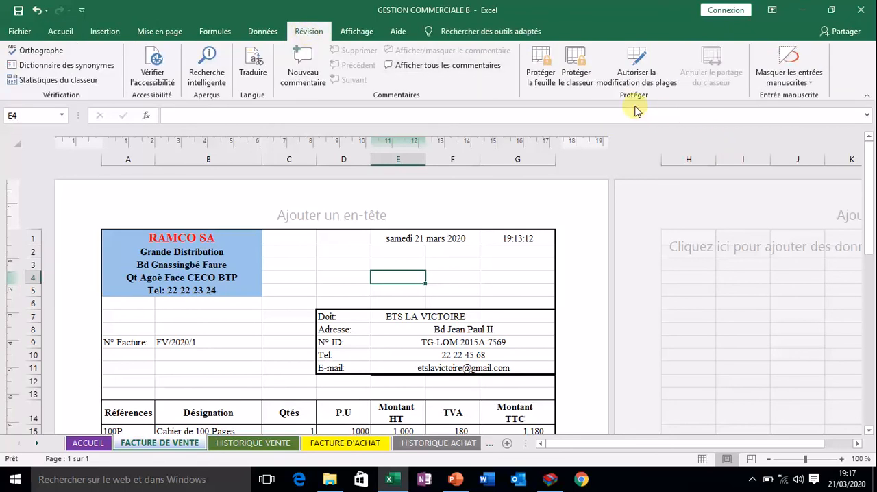
click(540, 70)
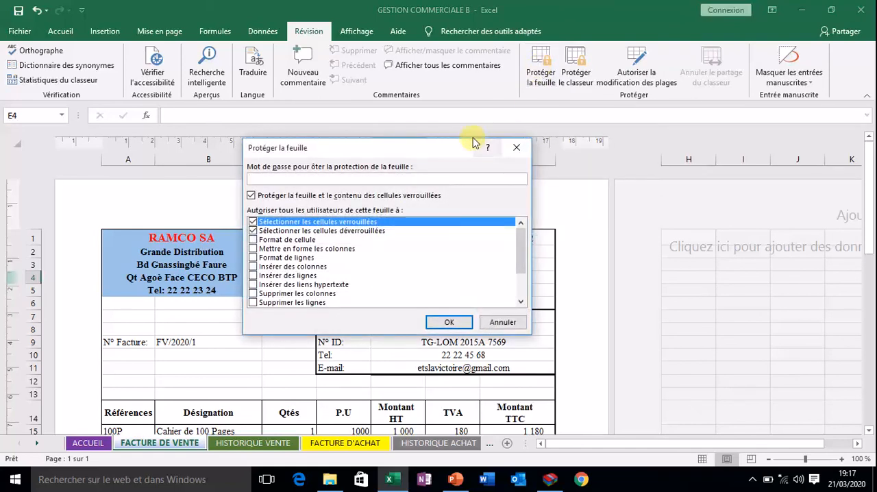
drag(396, 145, 432, 124)
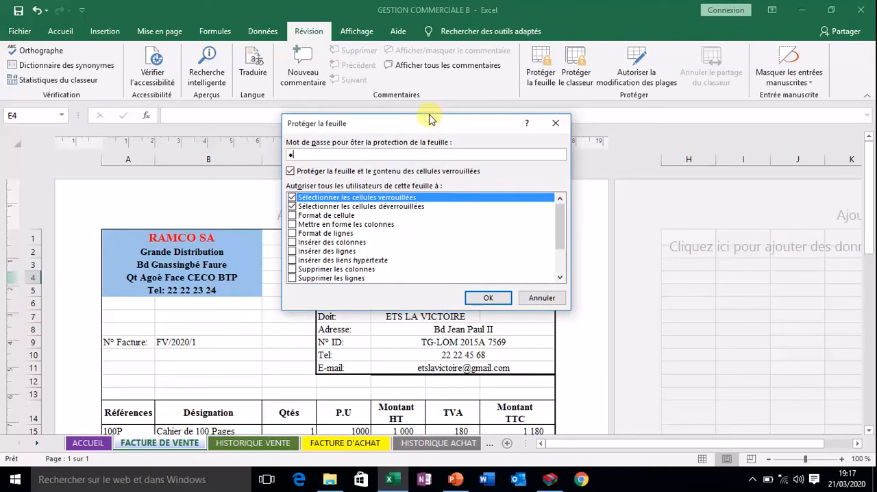
click(488, 297)
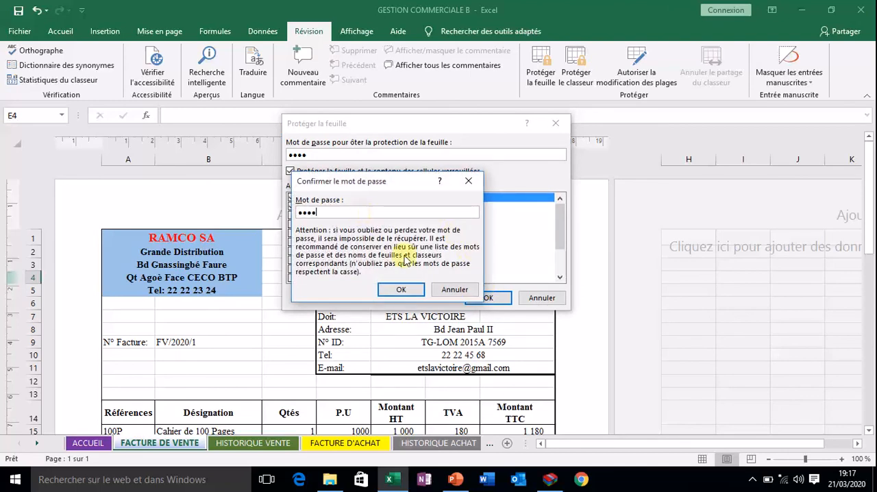
click(382, 289)
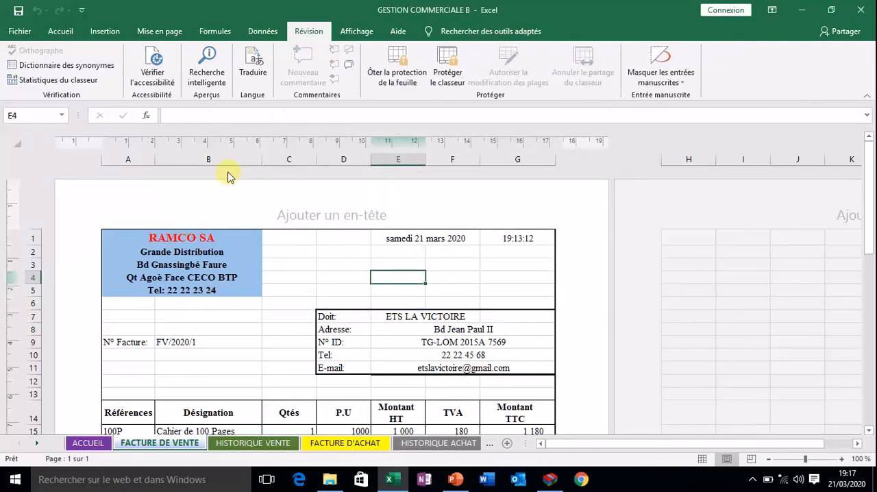
Test the protection by trying to edit the unit price in cell D15, and dismiss the warning.
scroll(218, 347, down, 3)
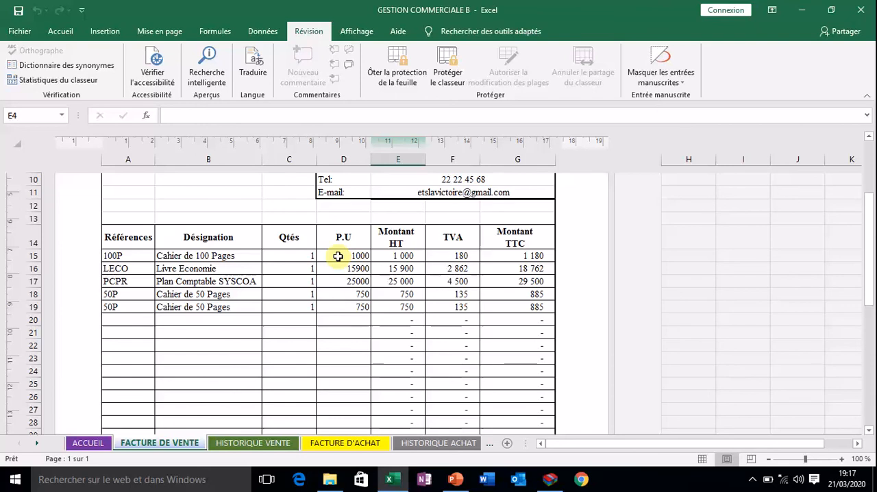
click(339, 257)
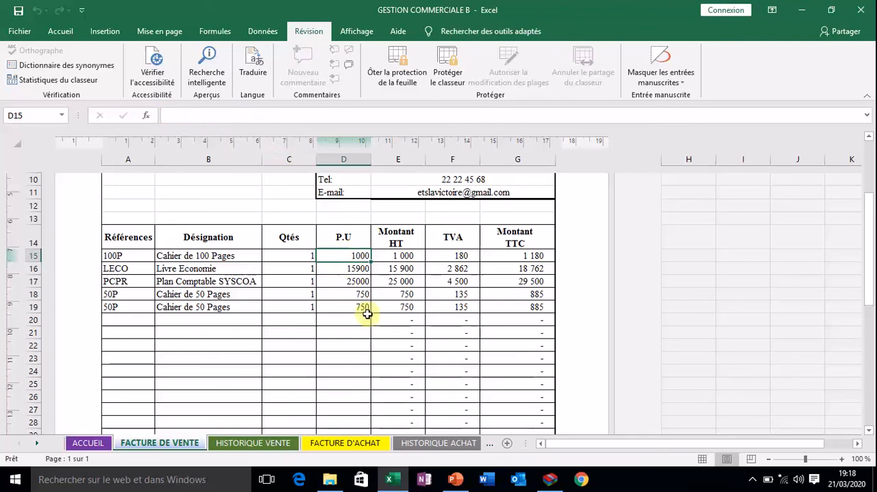
double_click(356, 256)
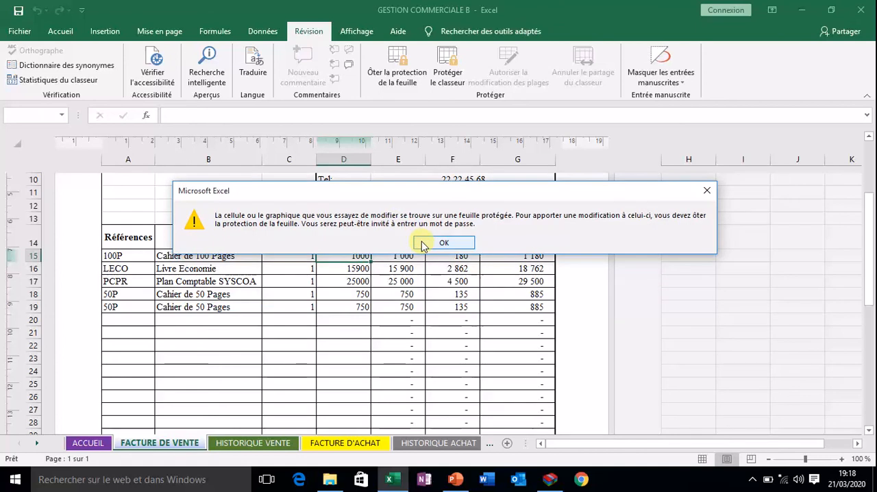
click(444, 243)
Try to edit the customer's N° ID cell in the invoice header, and dismiss the warning.
scroll(495, 272, up, 2)
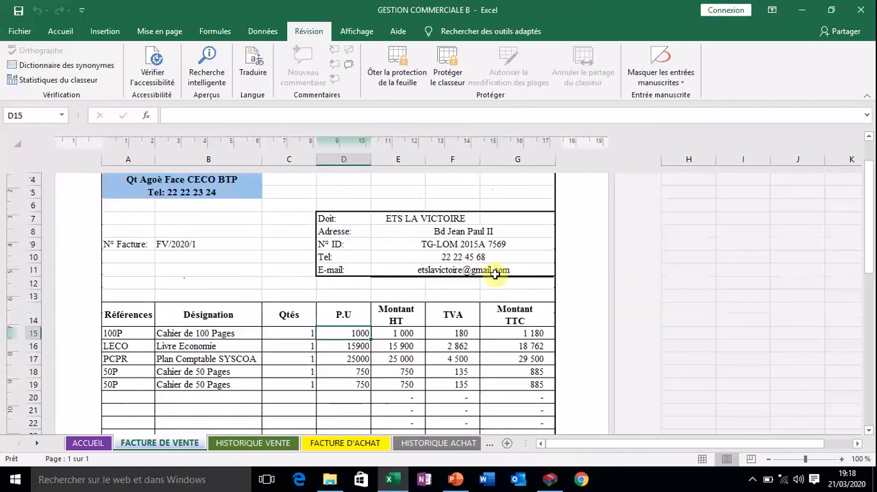
click(459, 242)
double_click(456, 244)
click(446, 276)
Test that a cell without a formula is editable by opening empty cell B10 below the invoice number for editing.
click(269, 254)
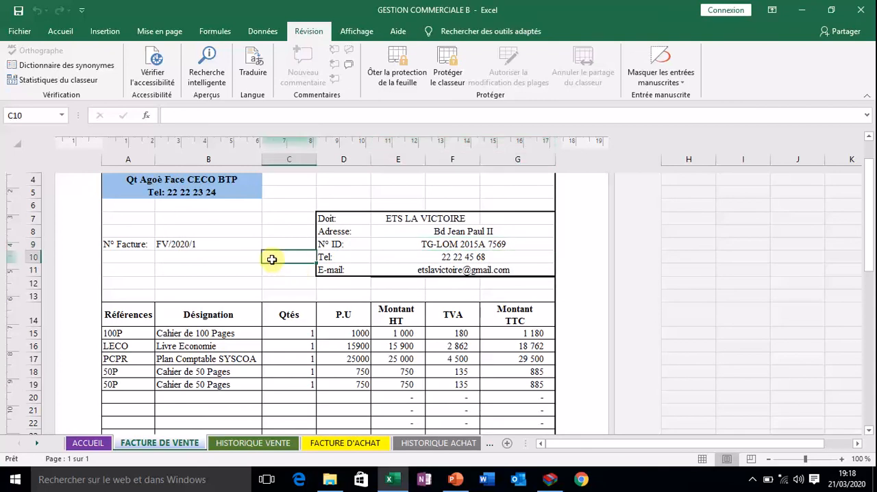
click(237, 259)
double_click(237, 260)
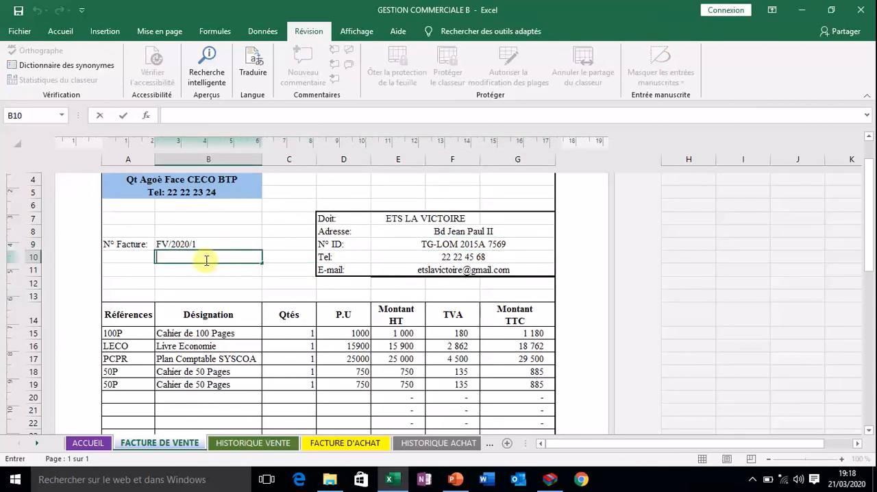
scroll(205, 260, up, 3)
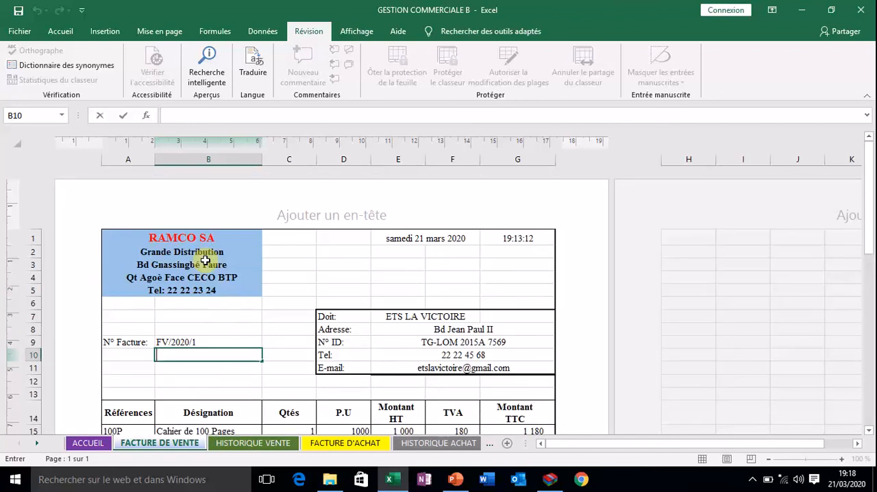
scroll(225, 354, down, 6)
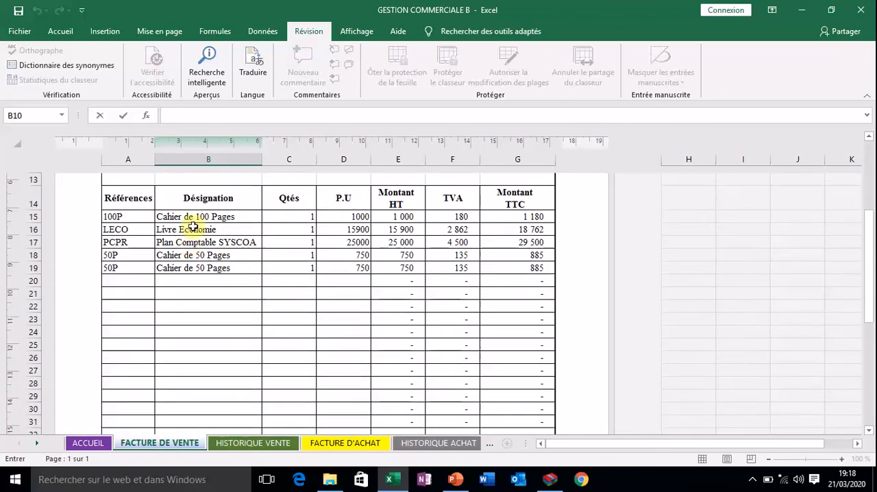
scroll(237, 267, up, 2)
Leave cell B10 empty and try to edit the N° Facture cell B9, dismissing the warning.
click(204, 246)
double_click(203, 247)
click(442, 273)
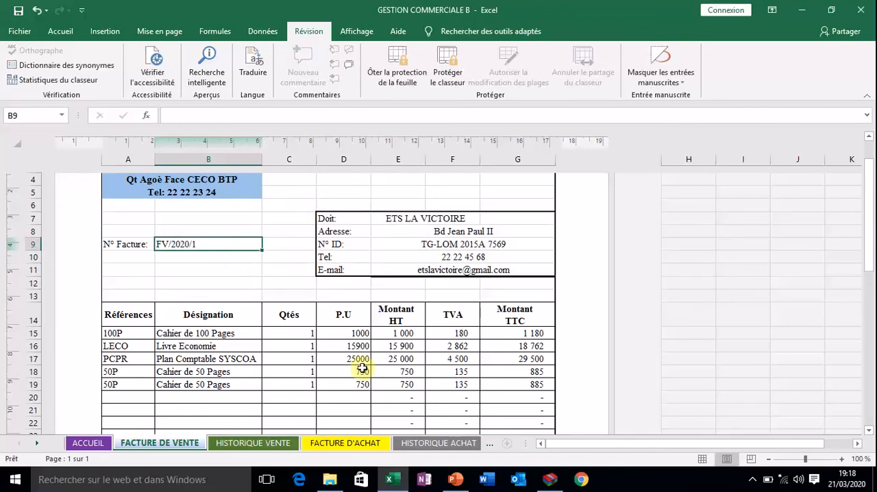
Set the Port HT amount in cell G42 to 5000.
scroll(368, 365, down, 9)
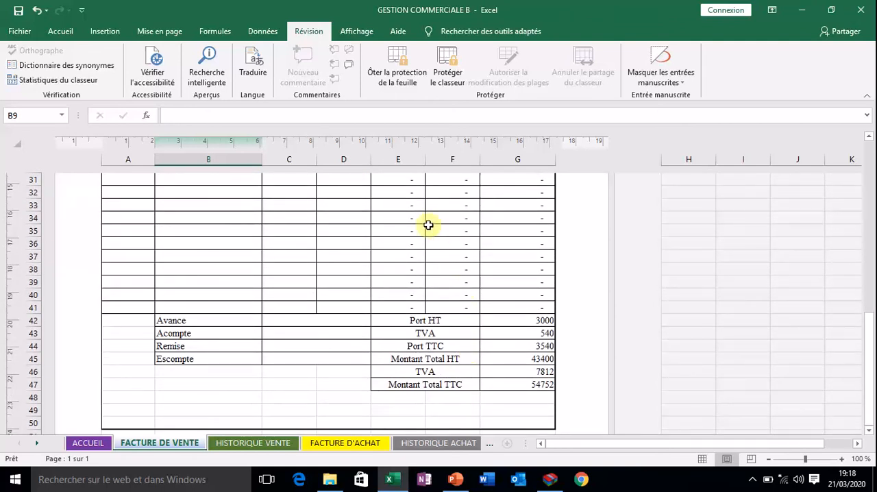
click(522, 320)
double_click(522, 319)
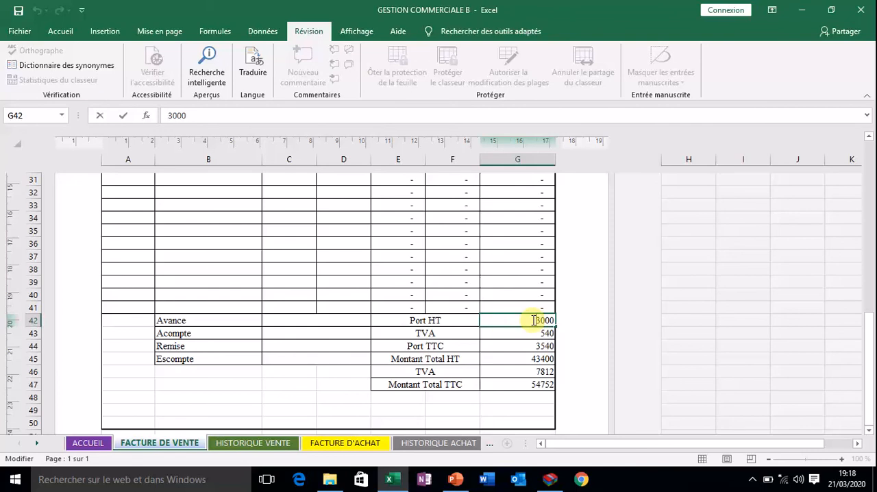
double_click(533, 320)
text(5)
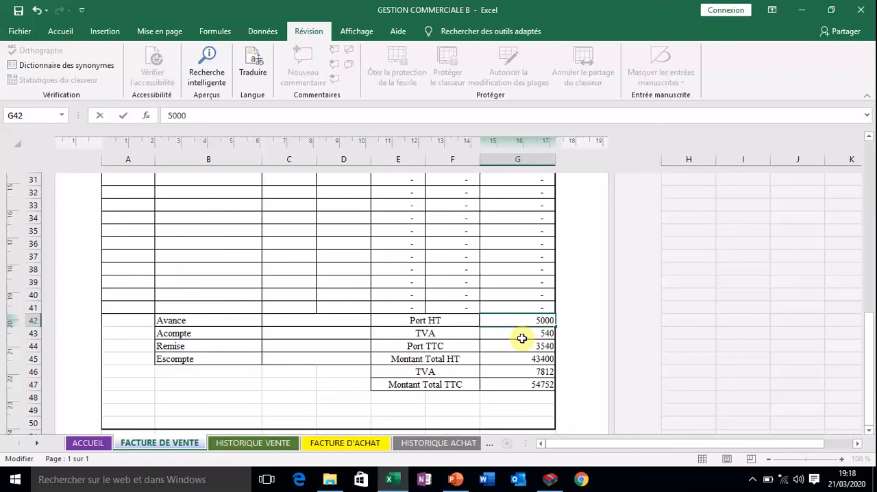
click(522, 338)
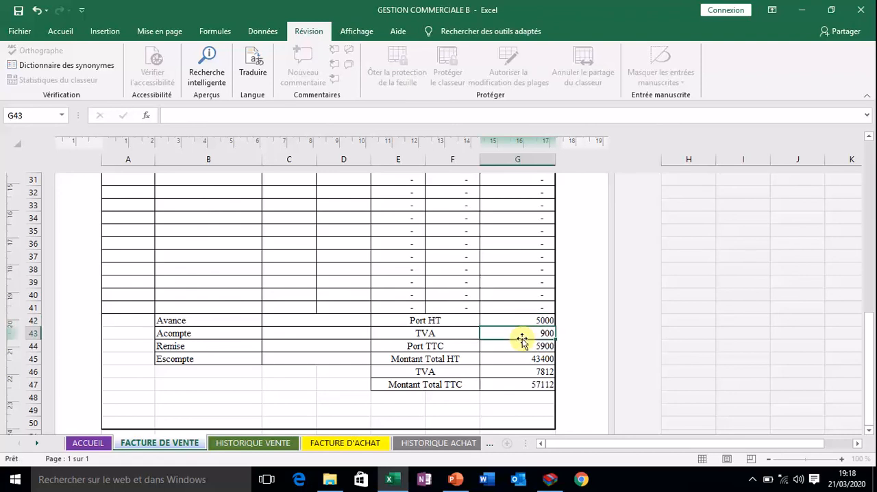
Try to edit the Port TTC amount in cell G44, dismiss the warning and return to the invoice header.
double_click(534, 346)
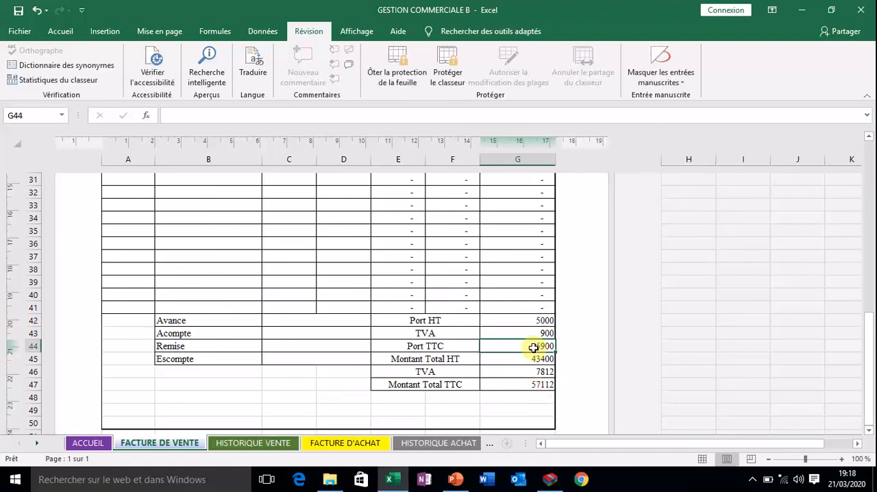
click(442, 275)
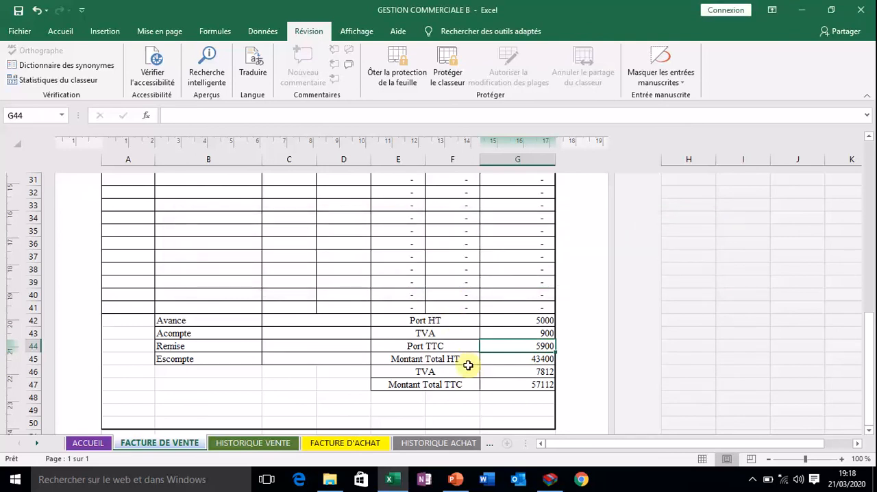
scroll(416, 299, up, 3)
scroll(416, 299, up, 8)
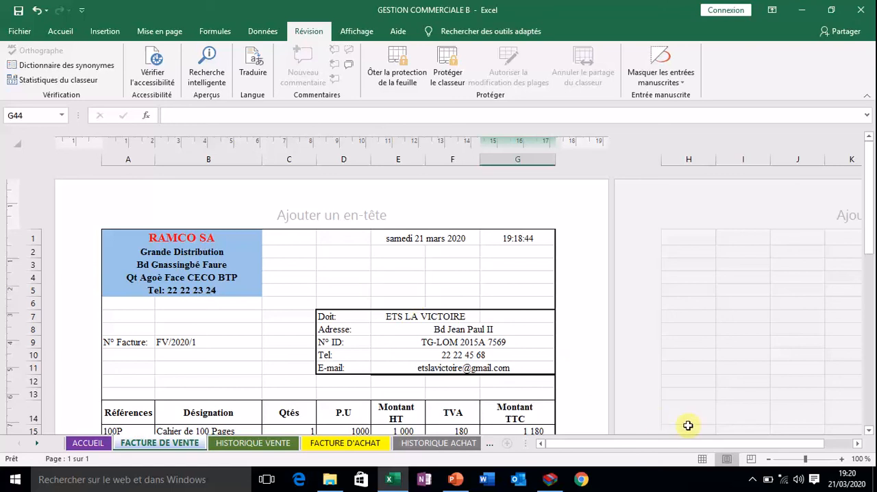
click(751, 479)
right_click(752, 453)
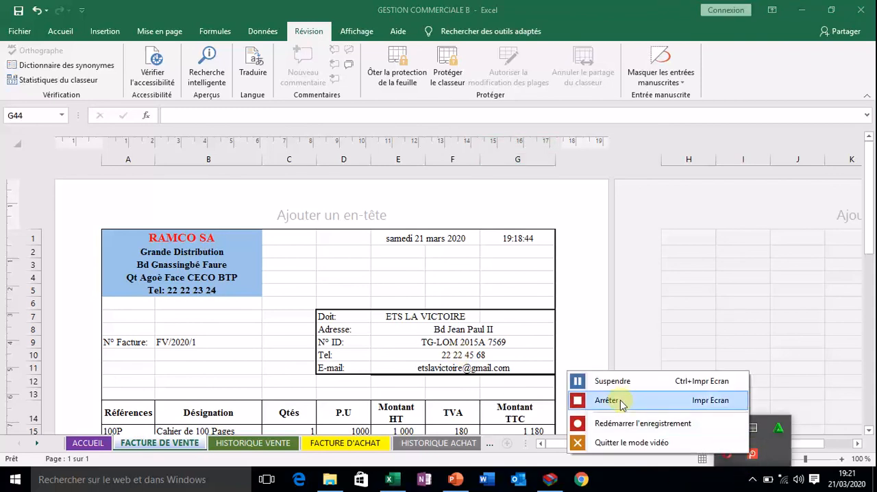